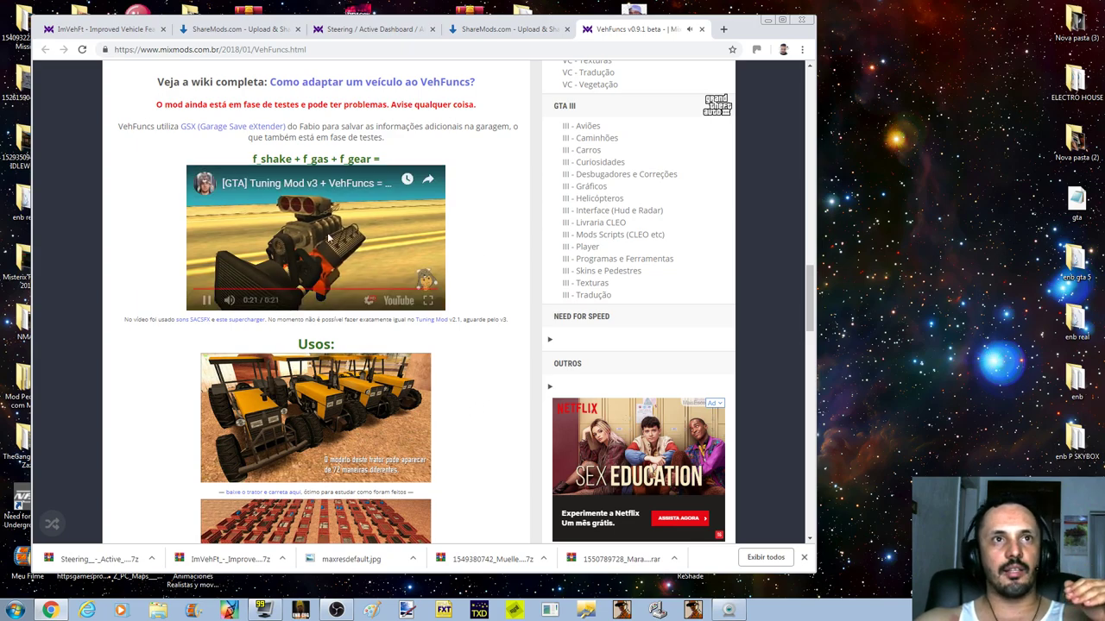
- Download VehFuncs.7z from the VehFuncs v0.9.1 beta page using ShareMods' free download option
scroll(434, 153, down, 4)
scroll(434, 153, down, 3)
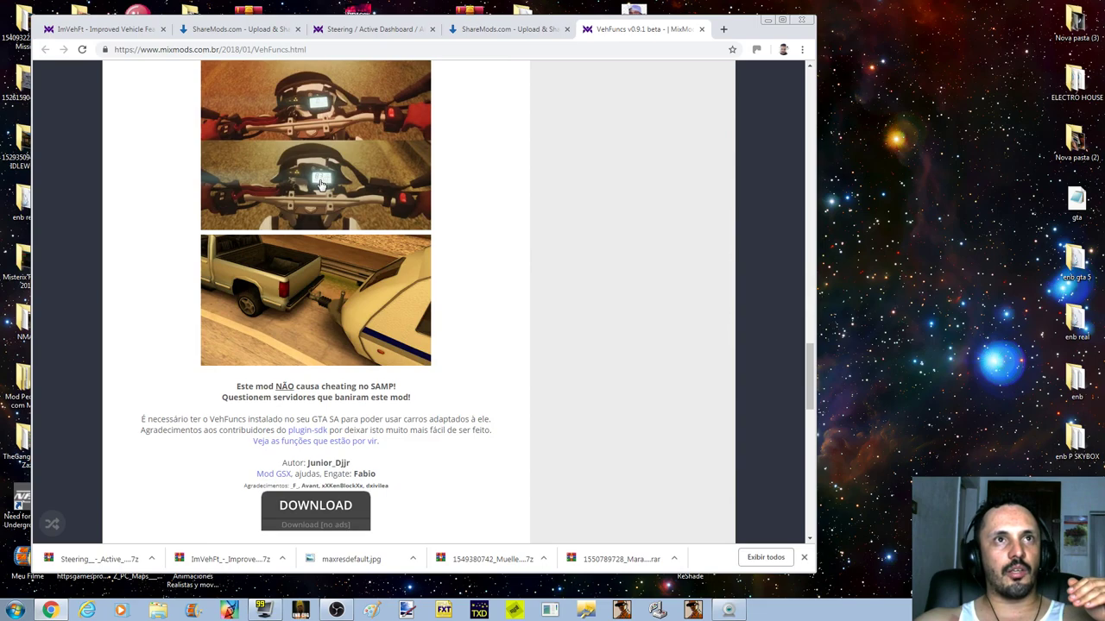
scroll(337, 311, down, 1)
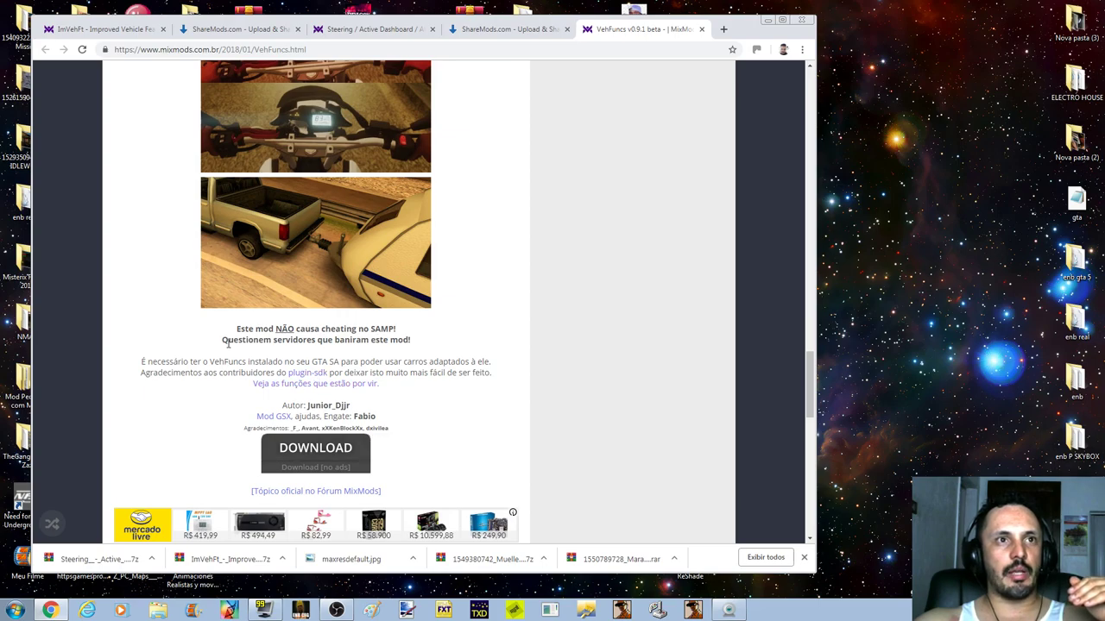
click(299, 470)
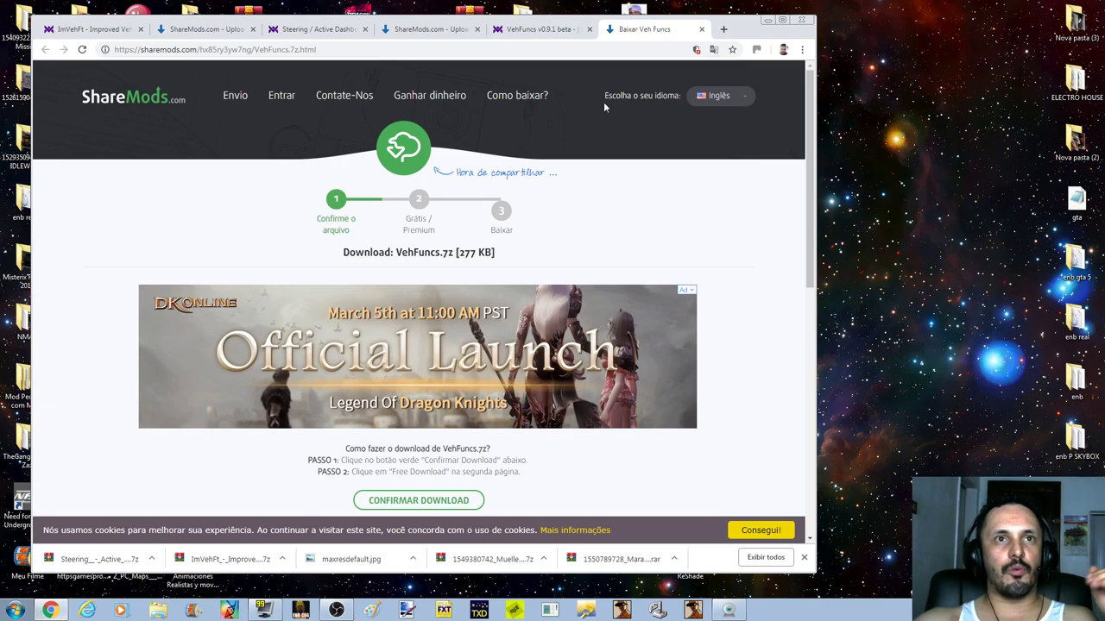
click(445, 507)
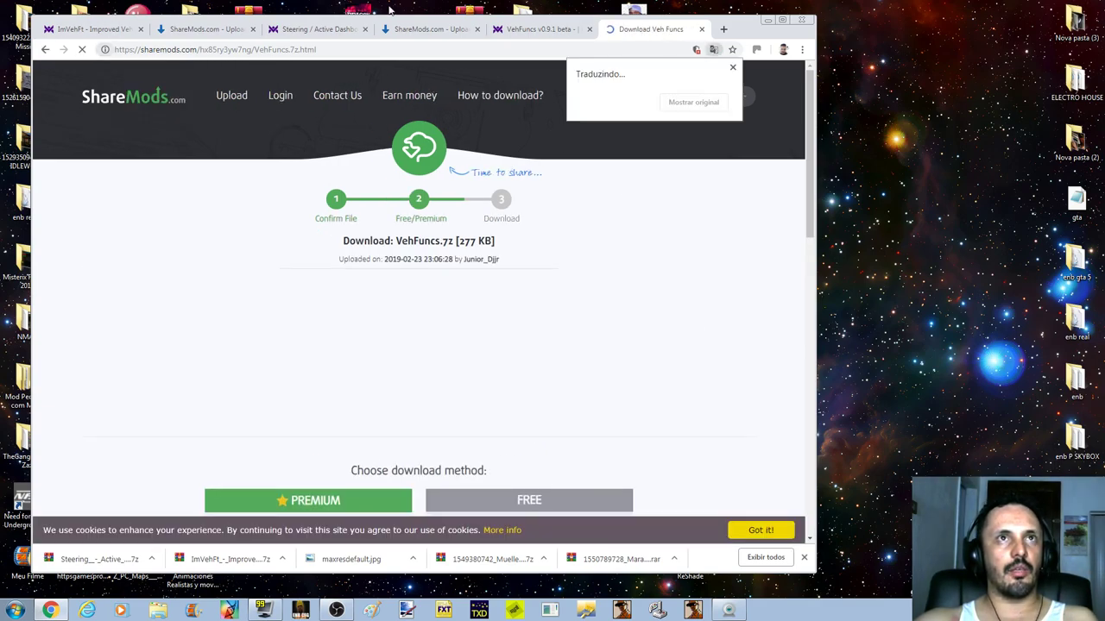
scroll(468, 348, down, 5)
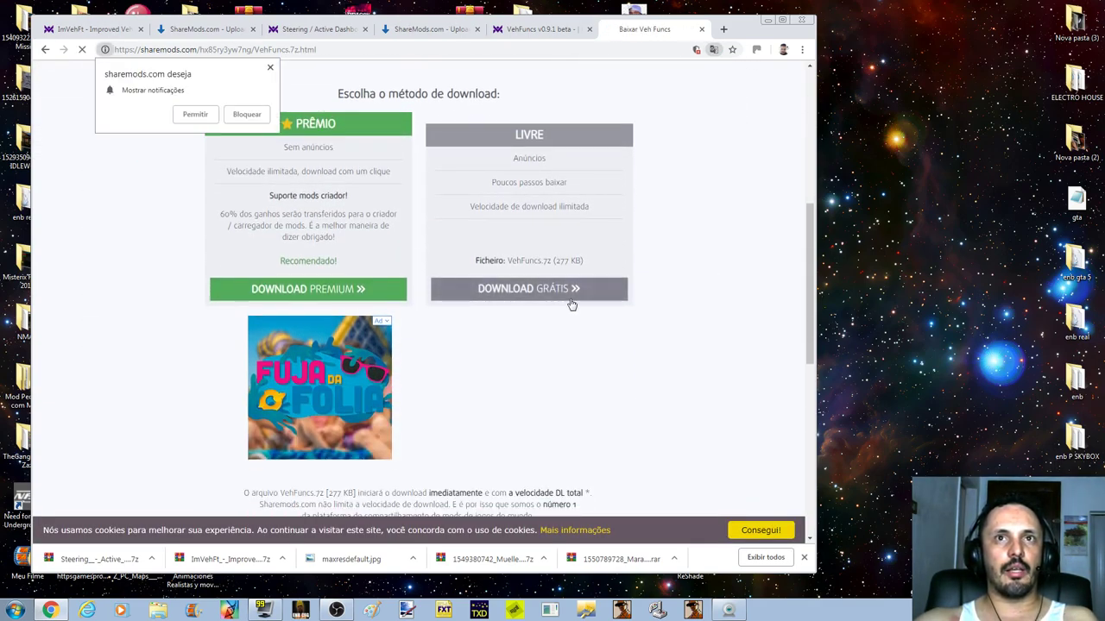
click(570, 293)
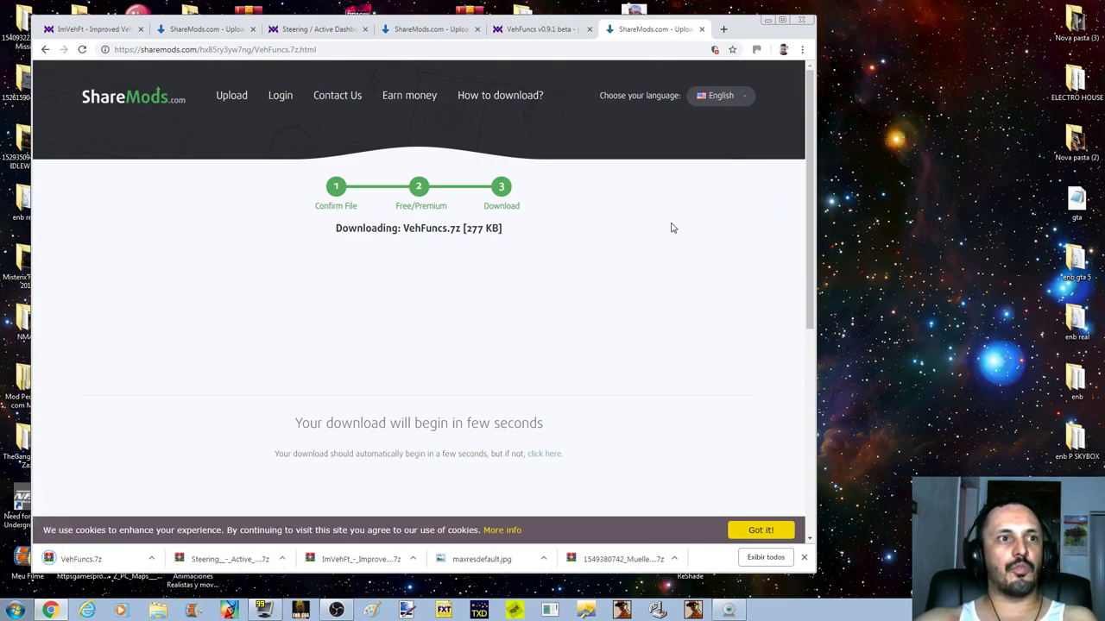
- Clear the browser from the desktop and extract the ImVehFt Improved Vehicle Features archive into its own desktop folder
click(108, 33)
click(767, 20)
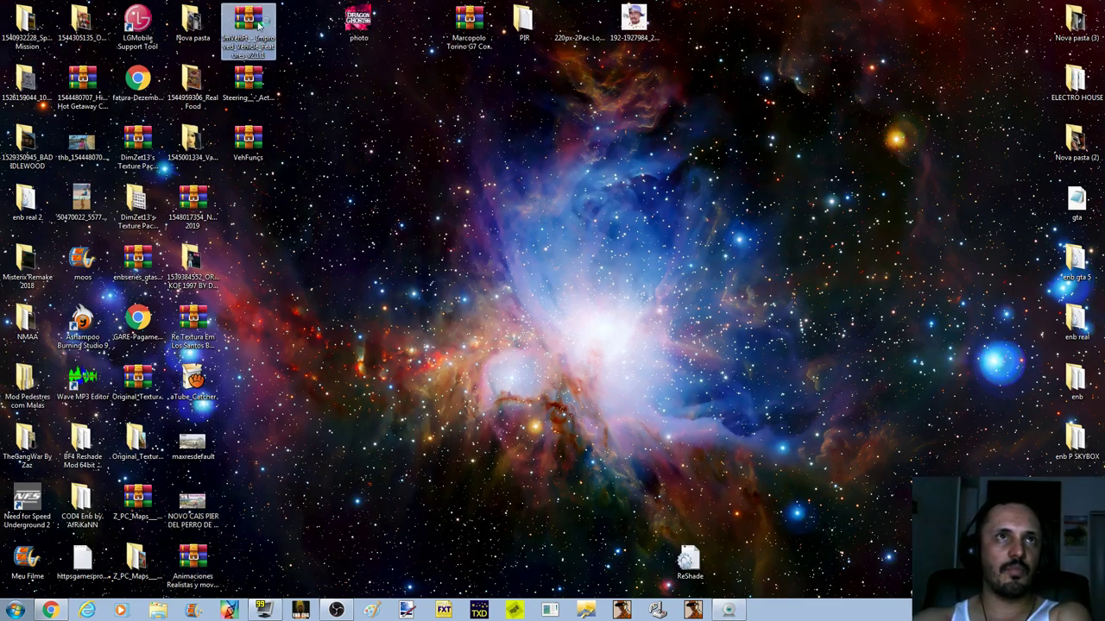
click(680, 280)
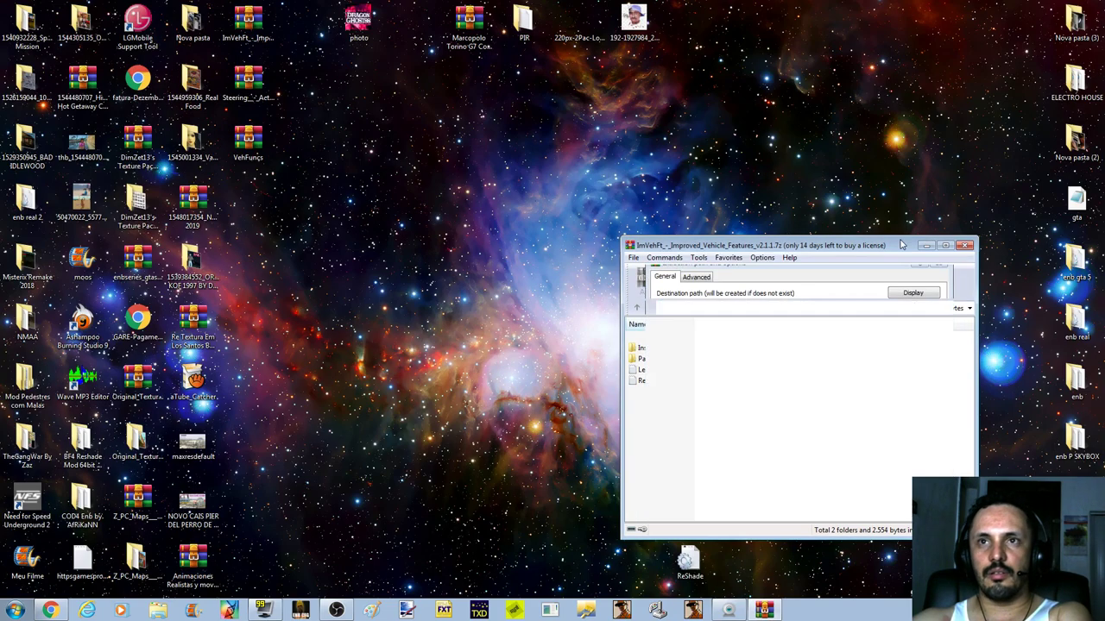
click(965, 247)
click(965, 246)
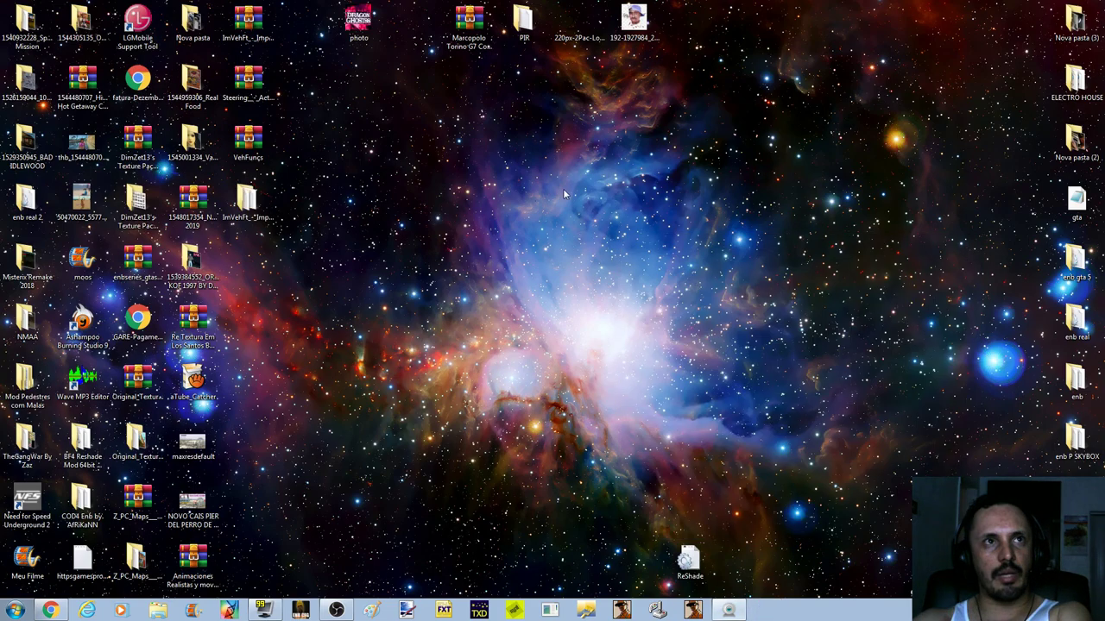
- Extract the Steering Active Dashboard APP archive into its own folder on the desktop and close the archive
double_click(251, 82)
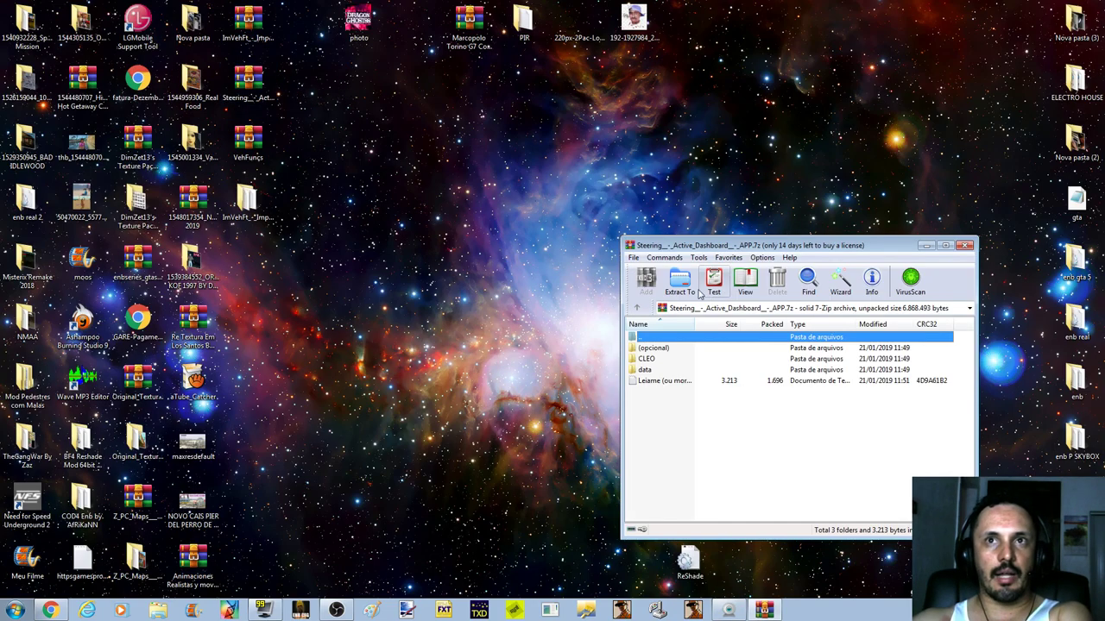
click(680, 280)
click(939, 262)
click(965, 246)
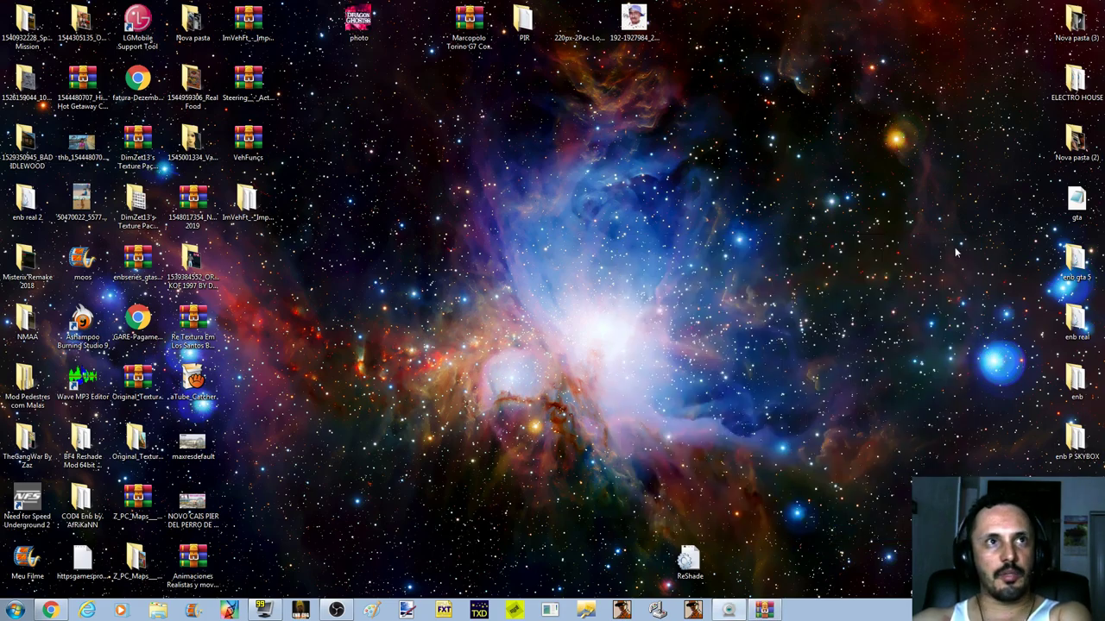
- Extract the VehFuncs archive into its own folder on the desktop and close the archive
double_click(246, 146)
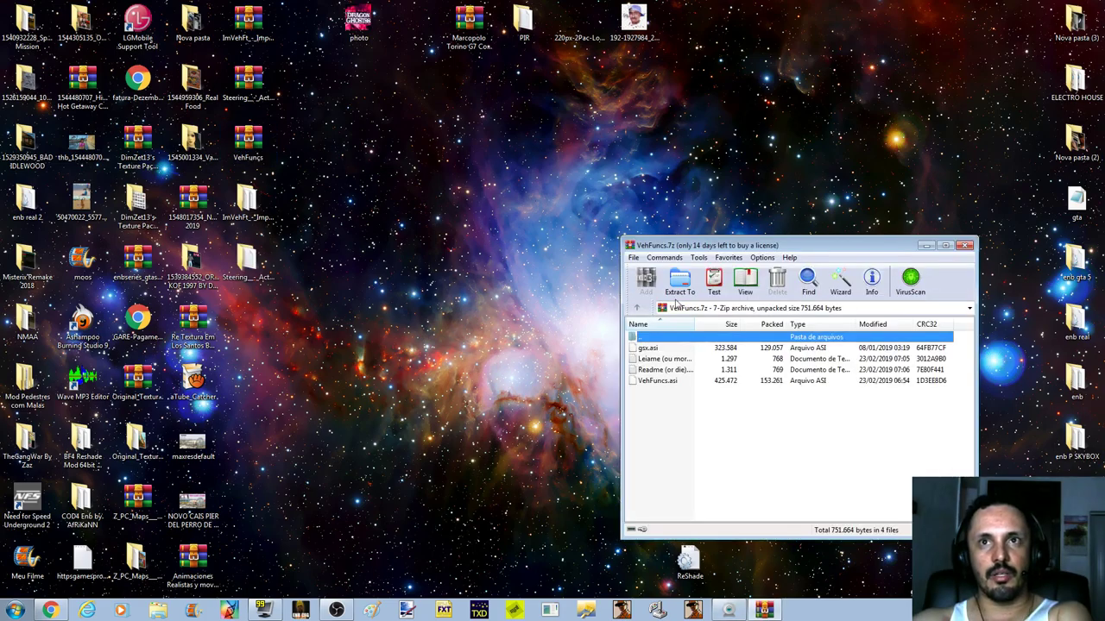
click(679, 280)
key(Return)
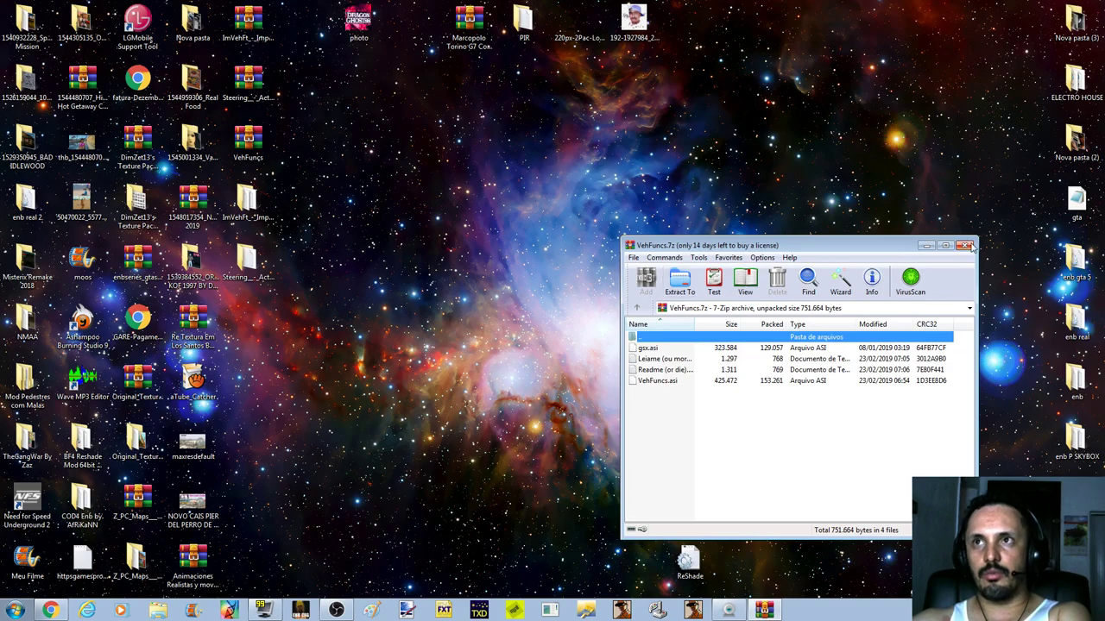
click(965, 246)
- Move the three extracted mod folders together to an empty area in the middle of the desktop
drag(308, 183, 217, 341)
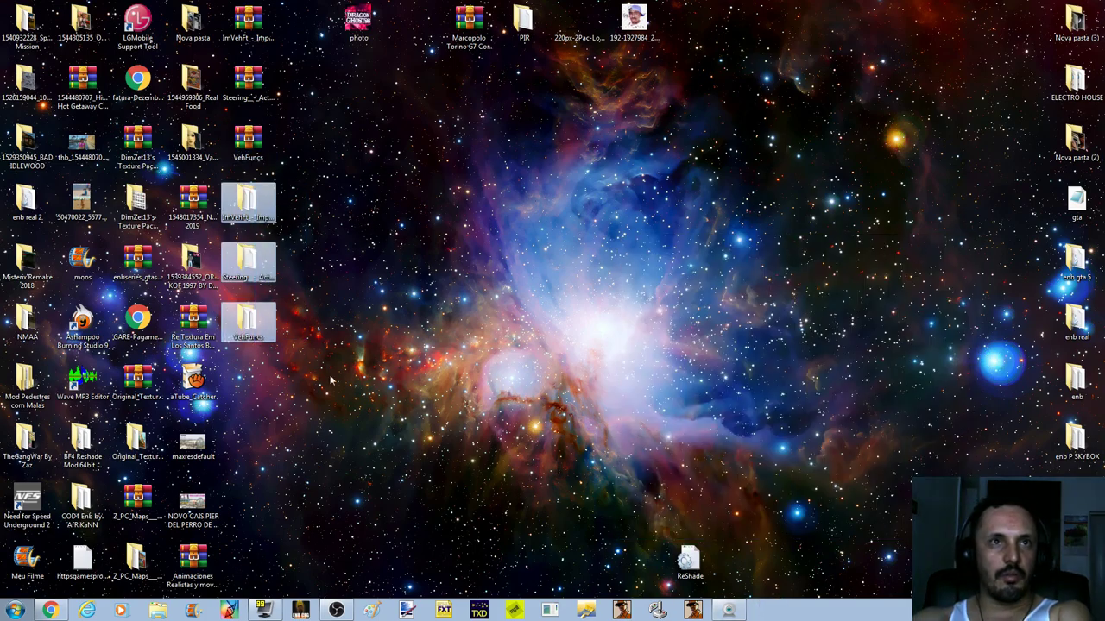
drag(234, 257, 535, 263)
click(551, 310)
drag(491, 385, 604, 269)
- Minimize the browser windows and move the GTA SA folder window clear of the extracted mod folders
click(52, 611)
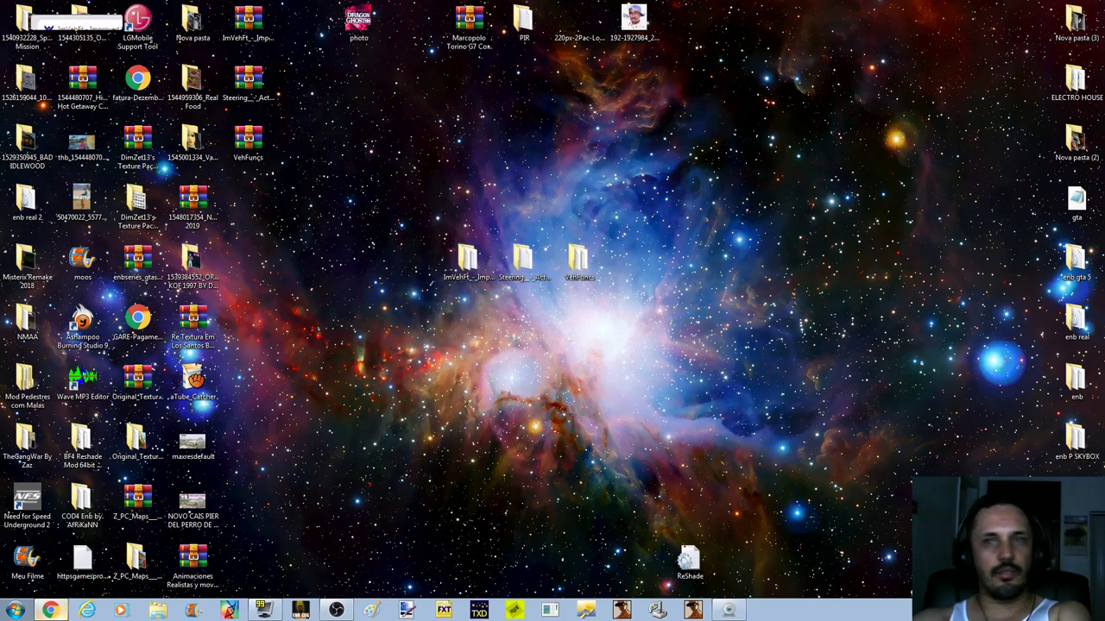
drag(317, 29, 129, 14)
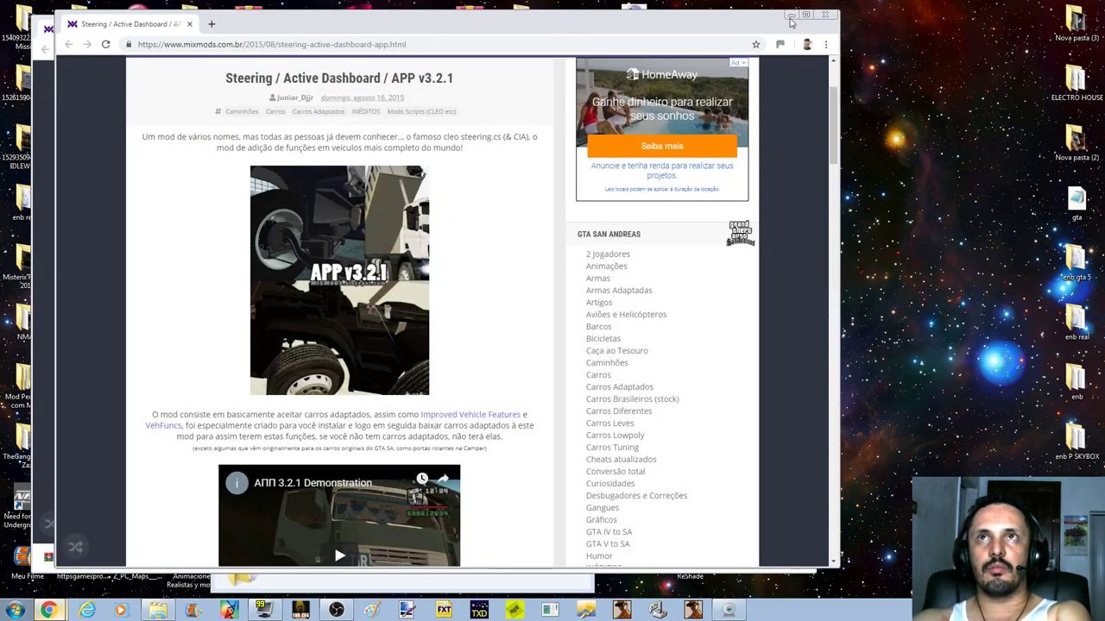
click(790, 15)
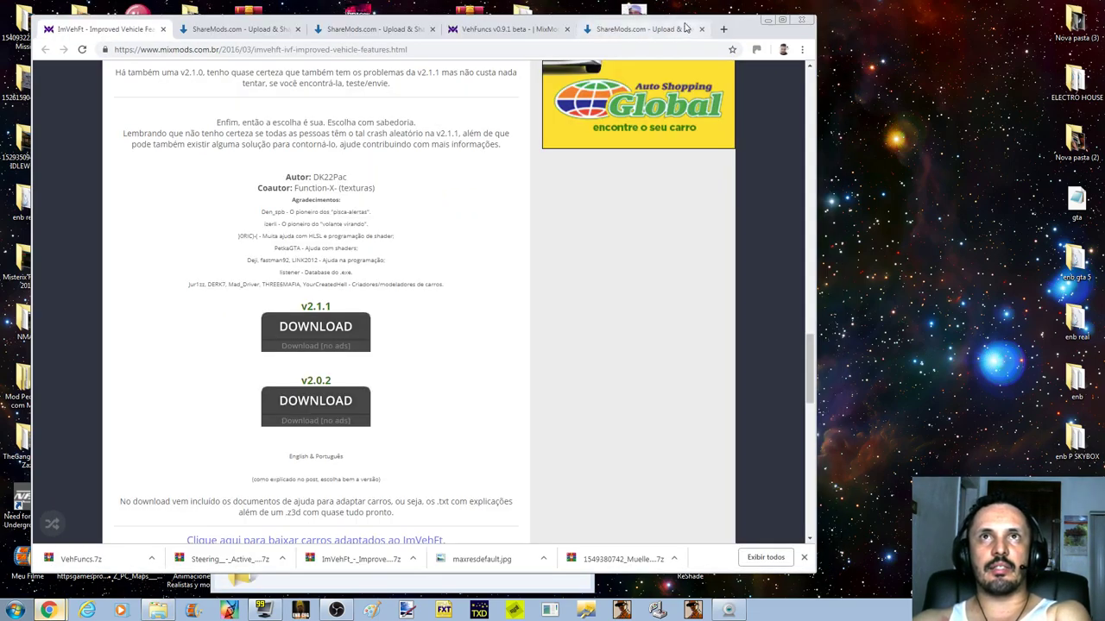
click(765, 19)
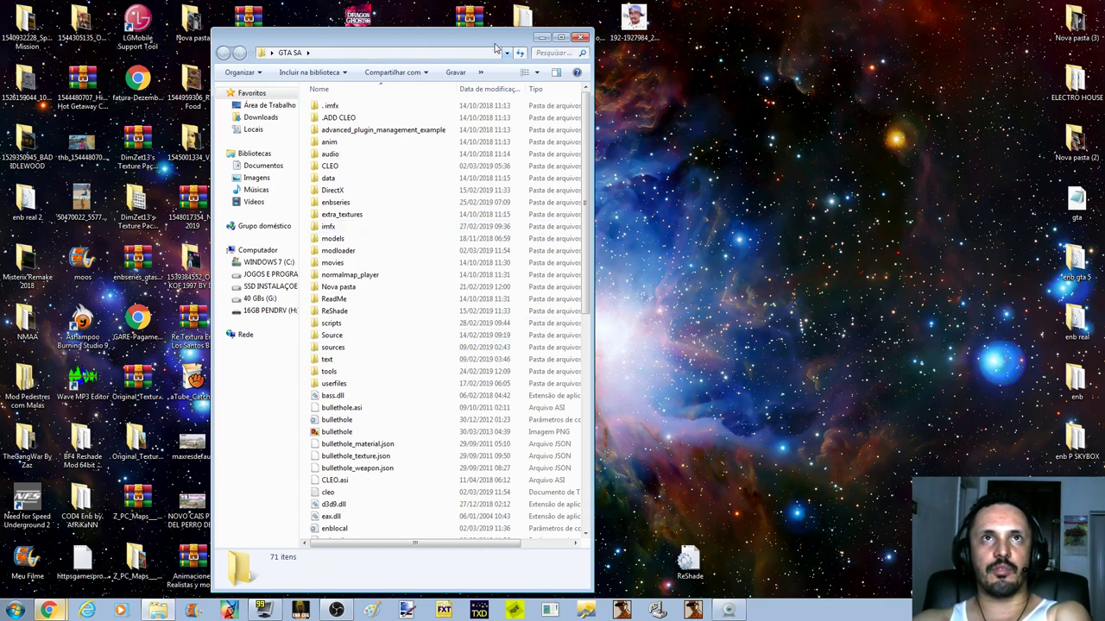
drag(493, 45, 926, 47)
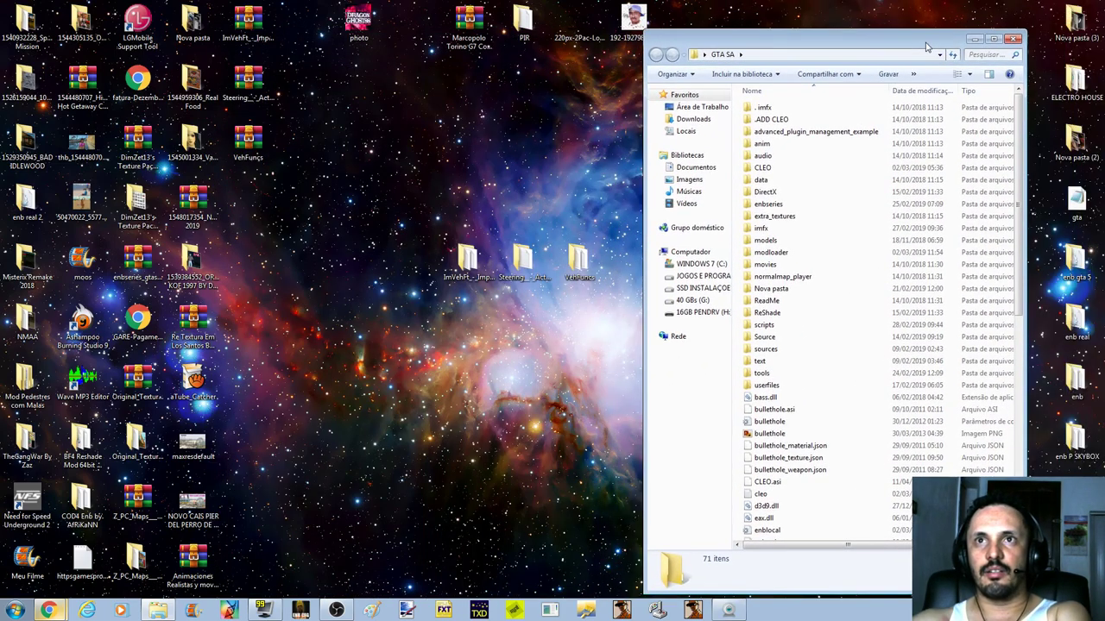
- Create a folder named MOD FUNCOES ESPECIAIS inside the GTA SA modloader folder
double_click(868, 252)
right_click(797, 508)
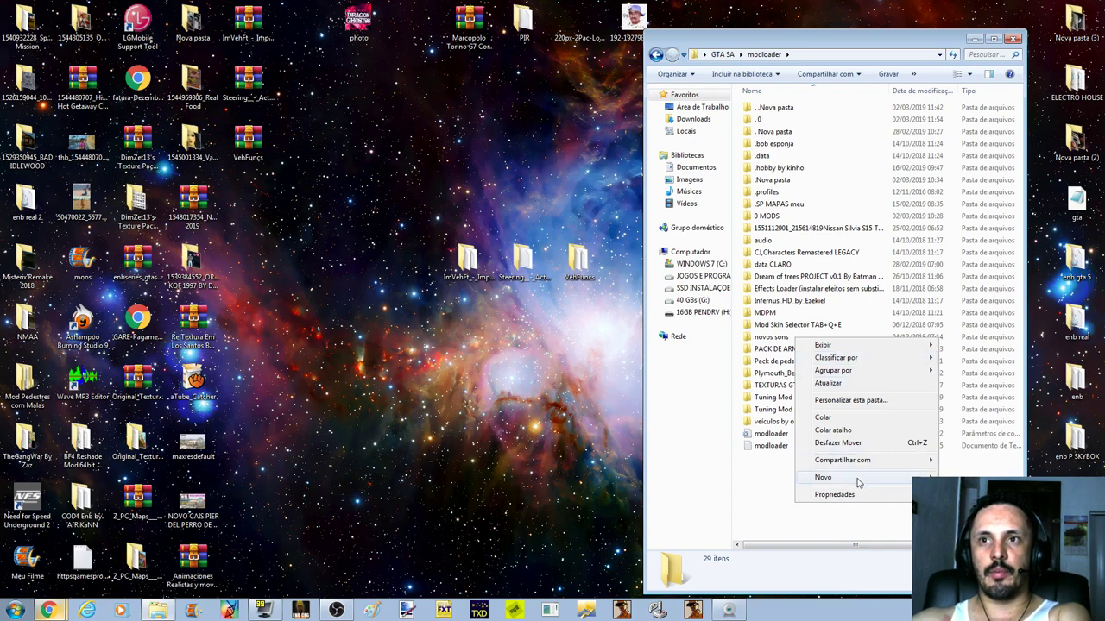
click(960, 477)
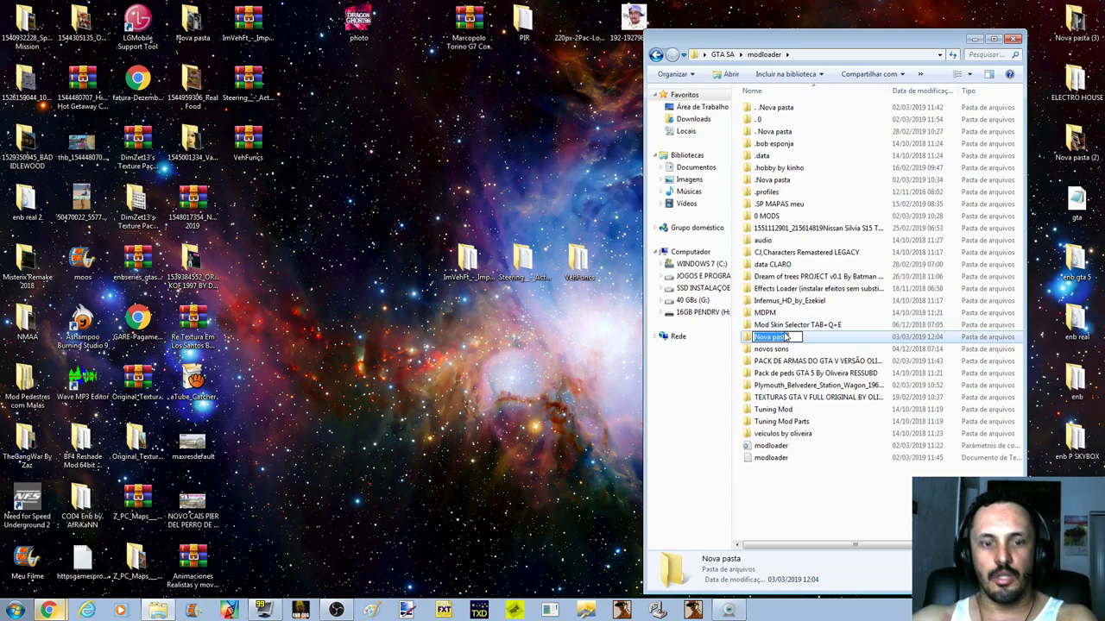
text(MOD)
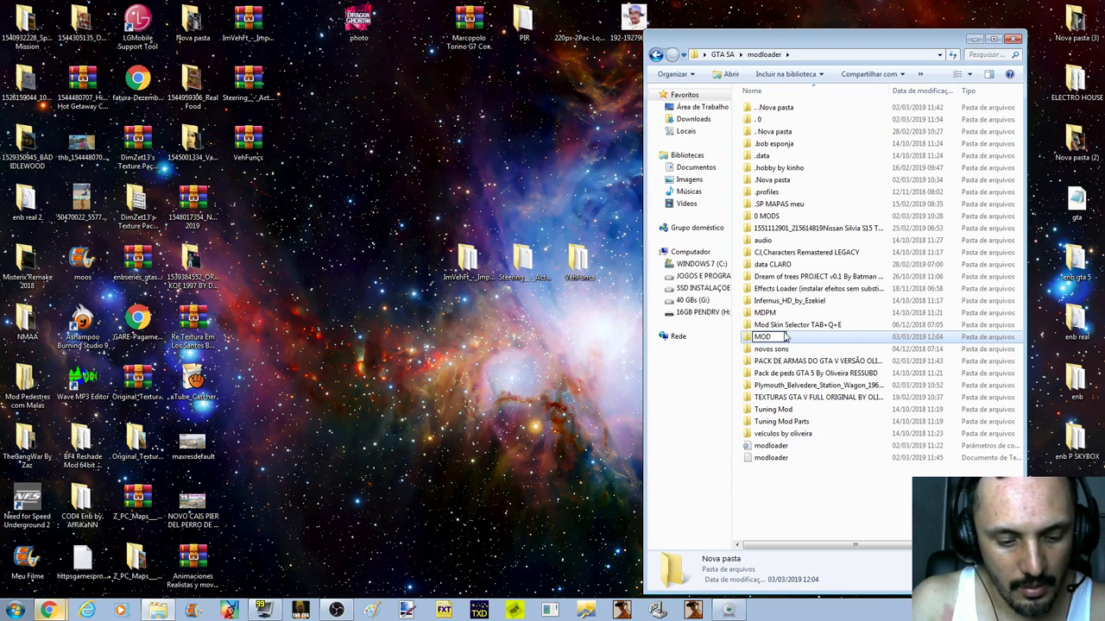
text( FUN)
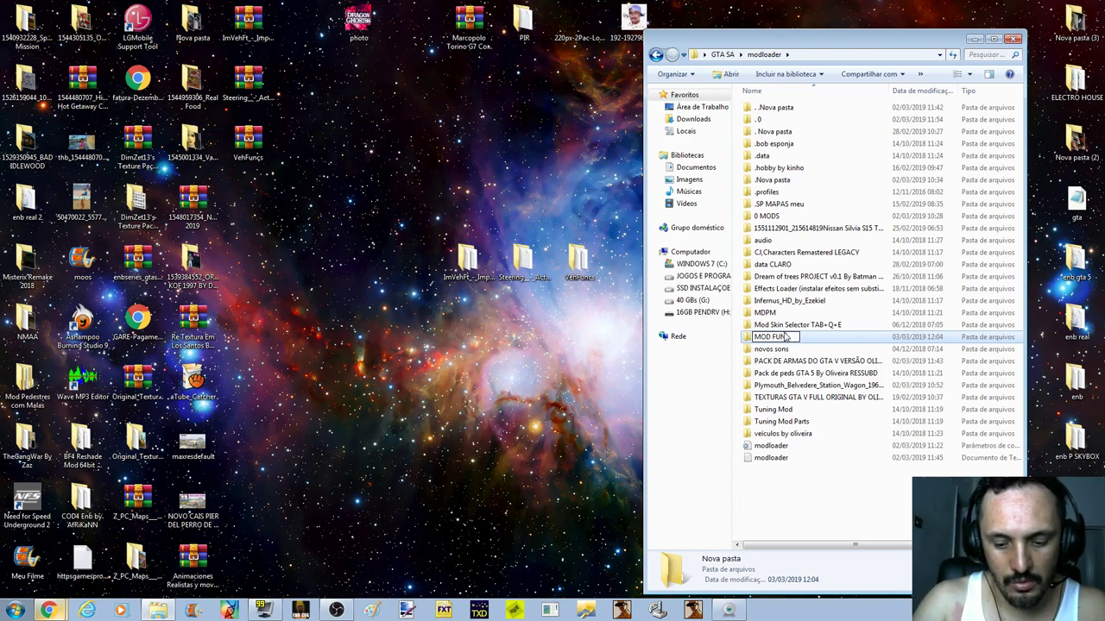
text(COES ESP)
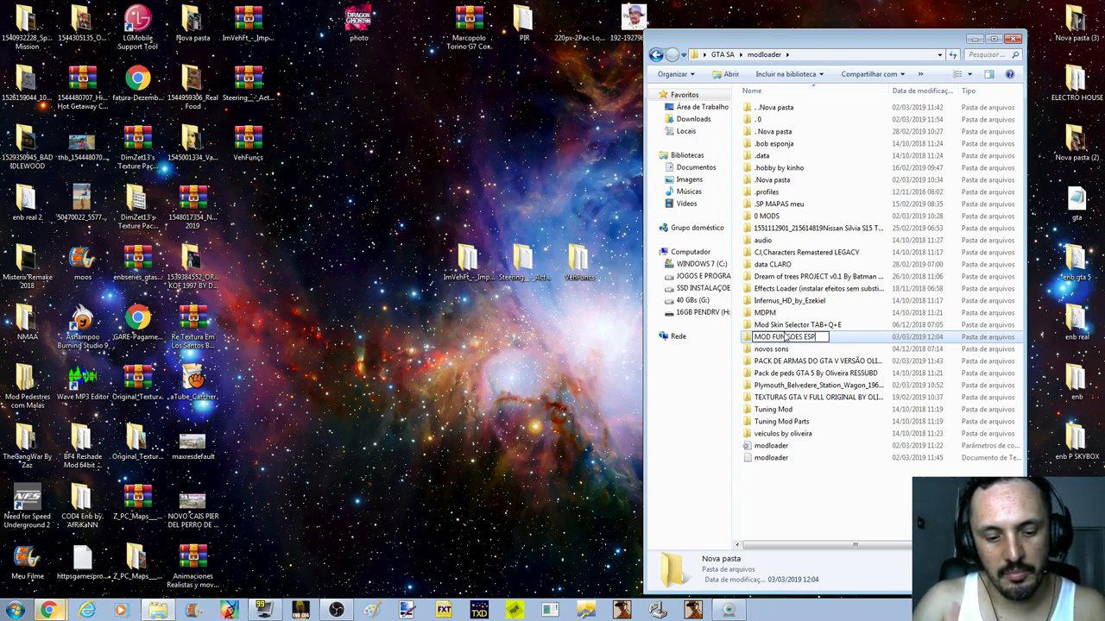
text(ECIAIS)
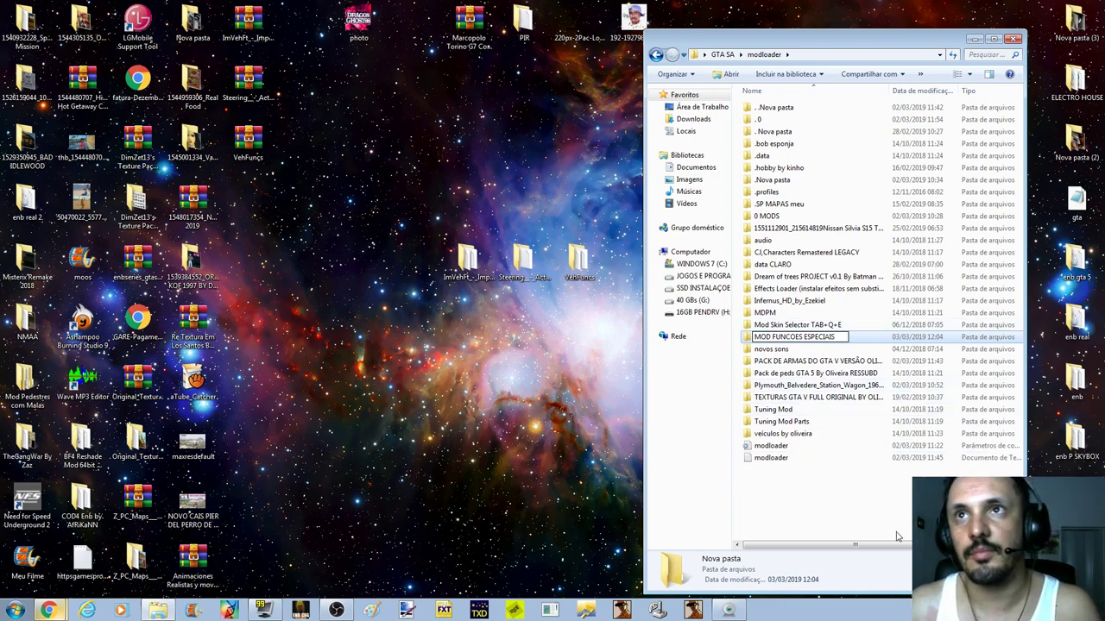
key(Return)
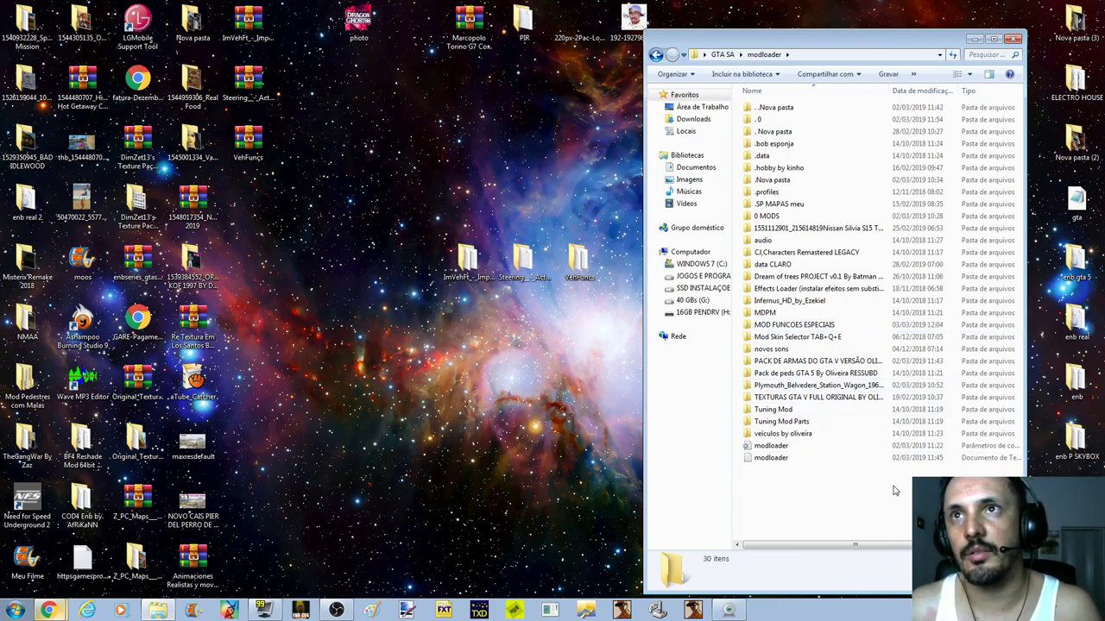
- Open the MOD FUNCOES ESPECIAIS folder and the extracted ImVehFt folder, placing their windows side by side
double_click(815, 327)
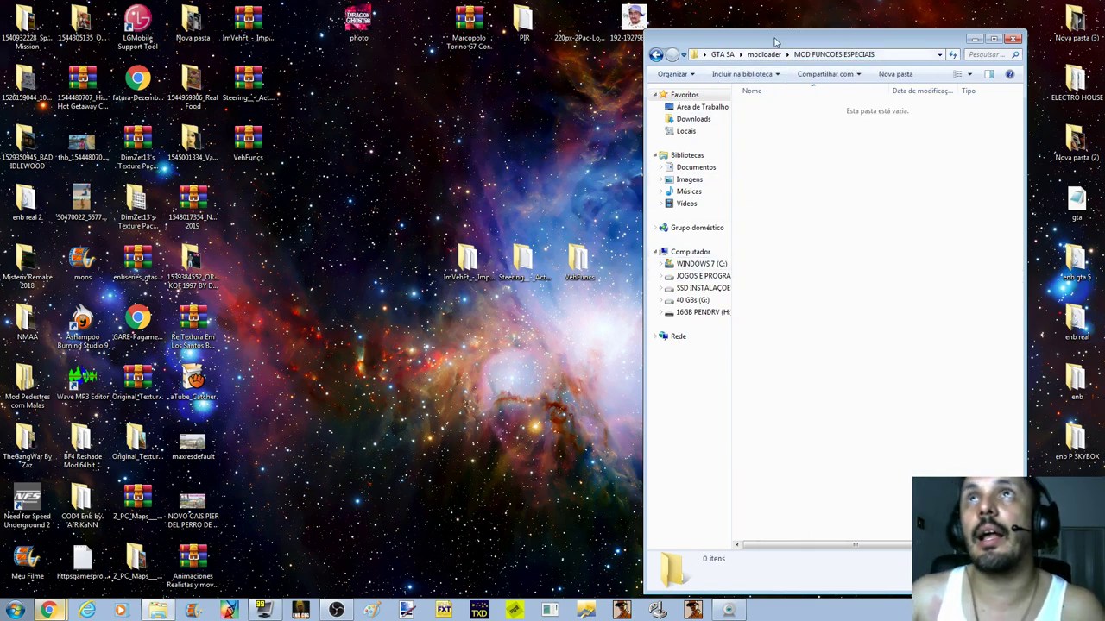
double_click(467, 261)
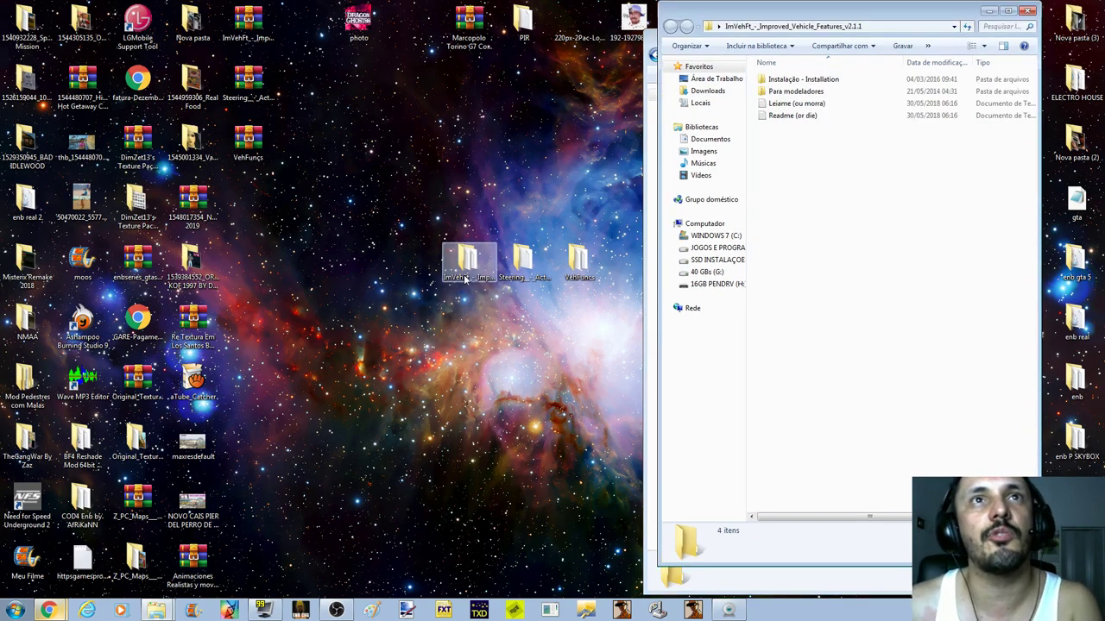
drag(845, 15, 441, 35)
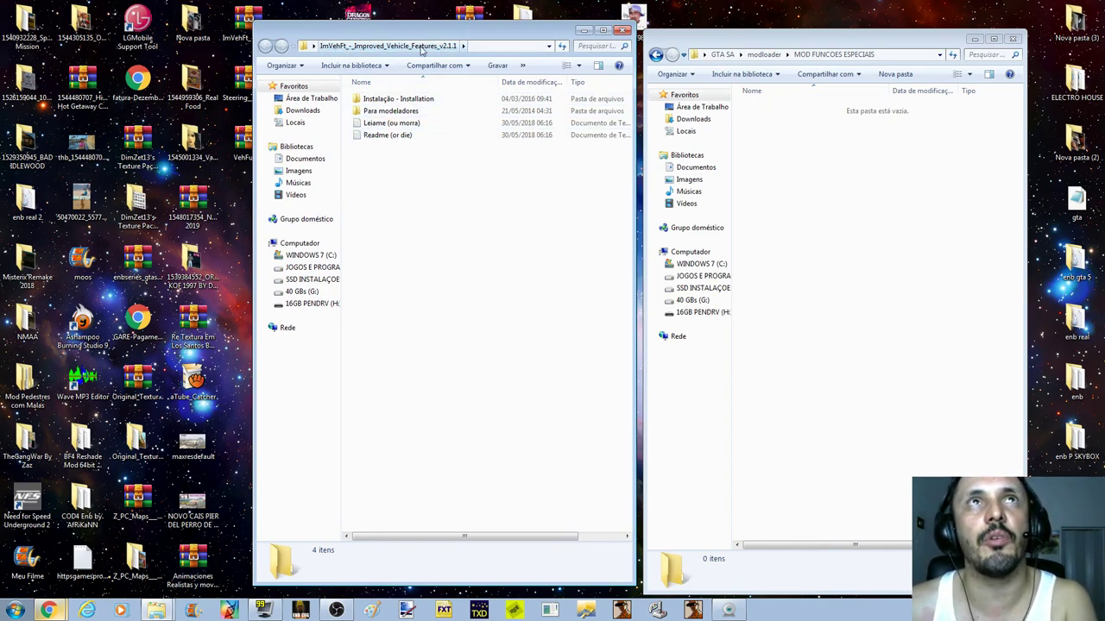
- Read the installation instructions and key commands in ImVehFt's "Leiame (ou morra)" and "Readme (or die)" files, closing each one
double_click(399, 126)
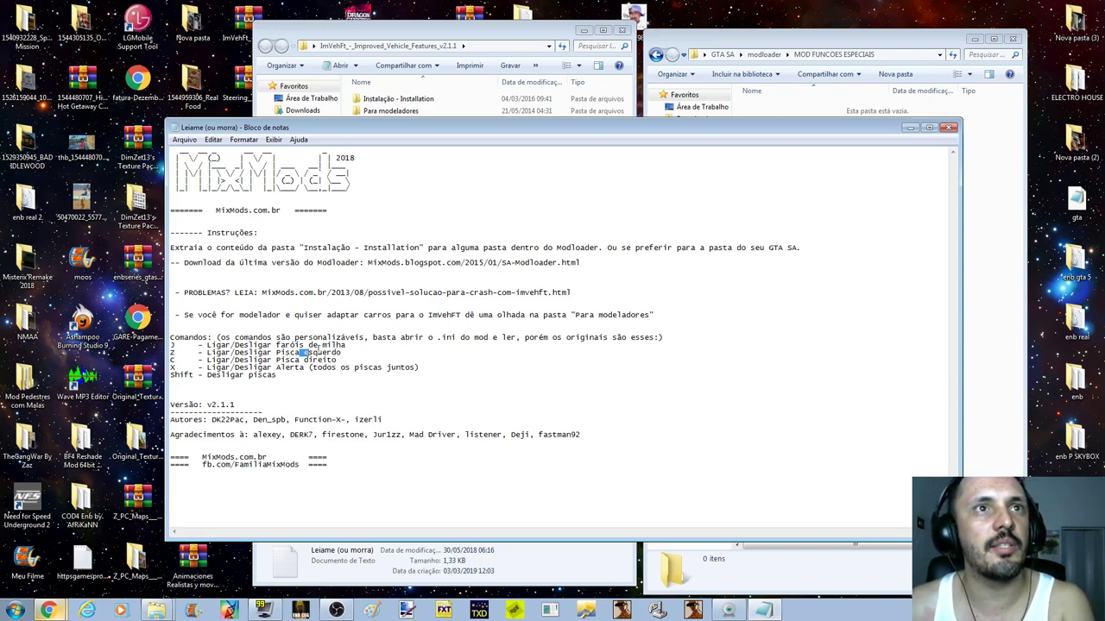
click(303, 362)
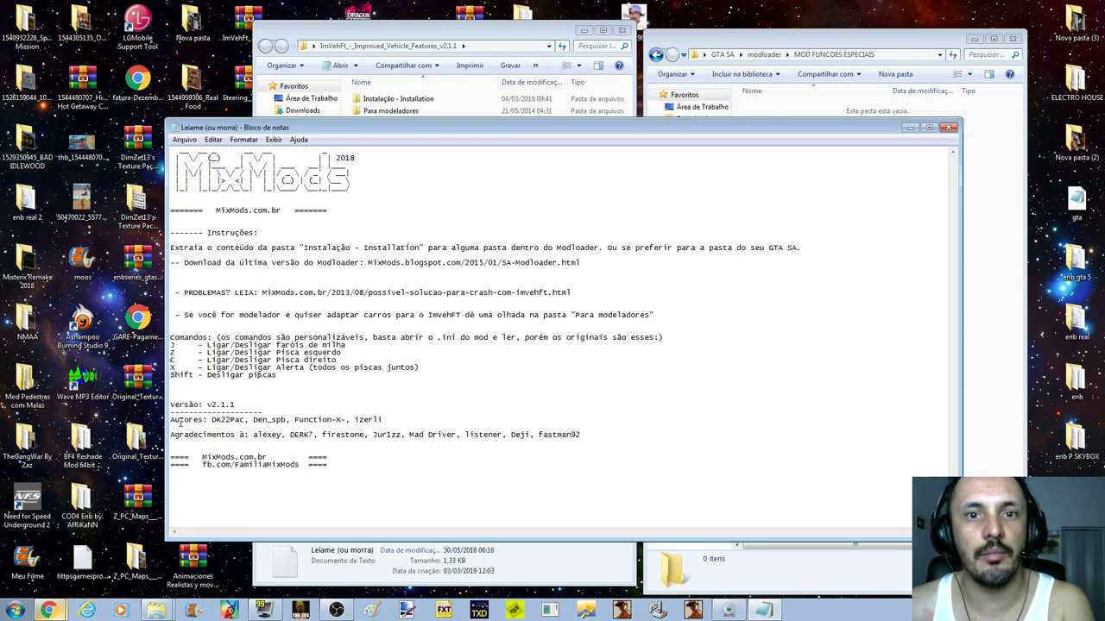
click(949, 129)
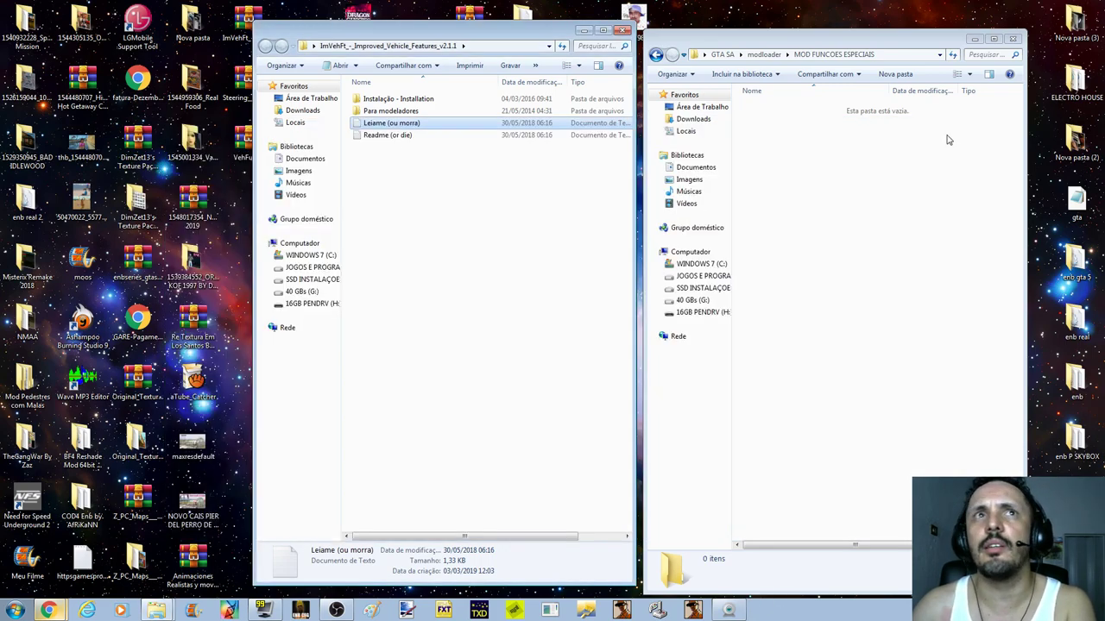
click(378, 136)
double_click(378, 136)
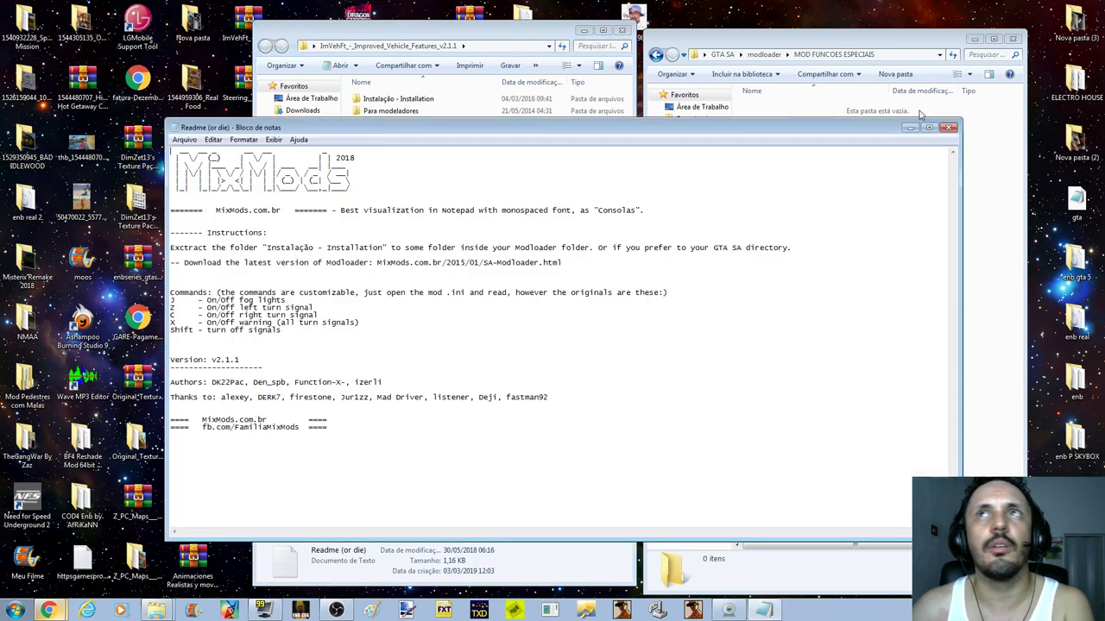
click(949, 128)
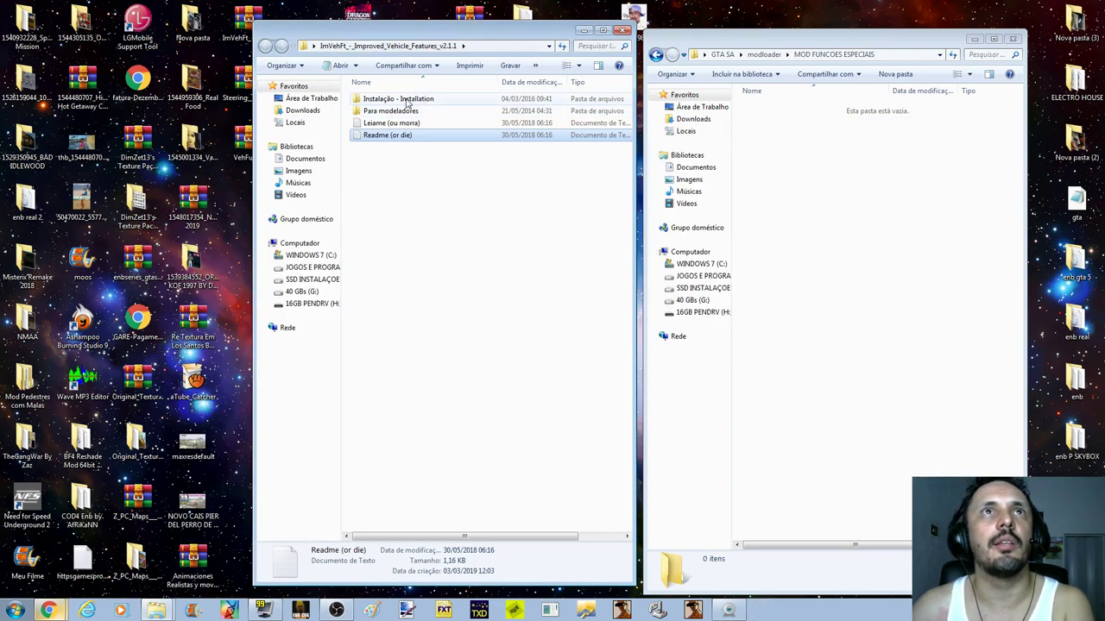
- Move the ImVehFt folder and ImVehFt.asi from "Instalação - Installation" into MOD FUNCOES ESPECIAIS, and close the source window
double_click(407, 102)
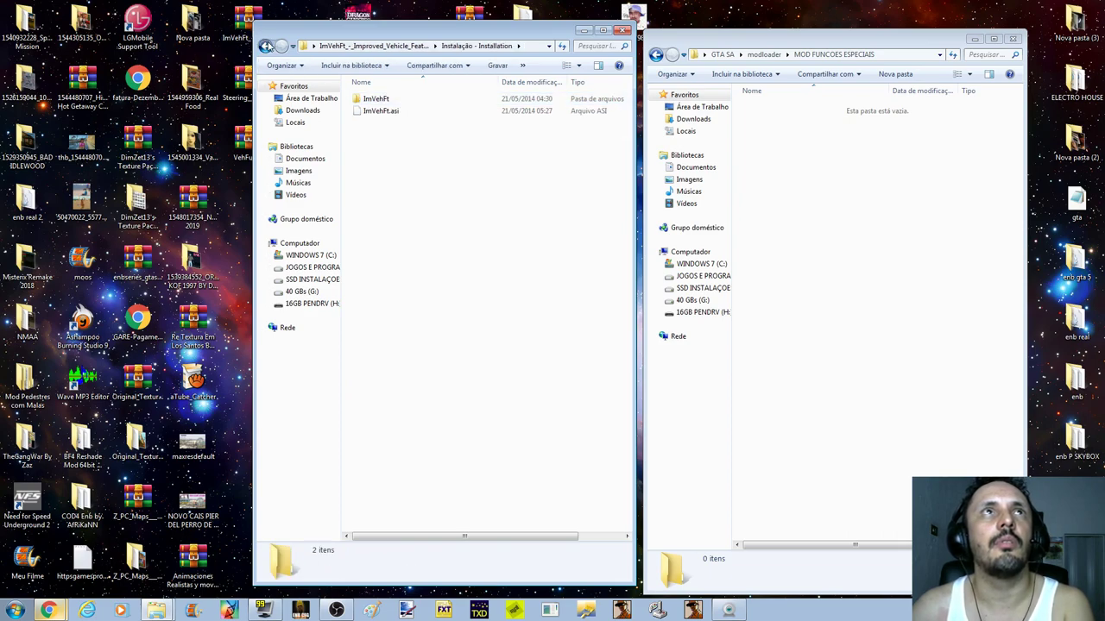
click(265, 45)
double_click(419, 112)
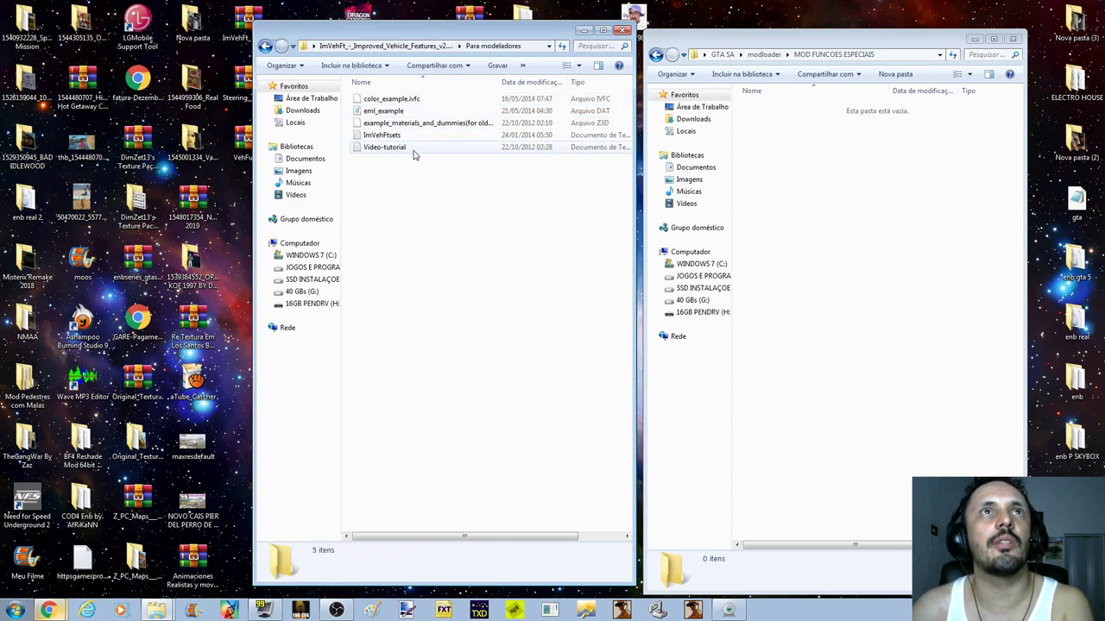
click(266, 46)
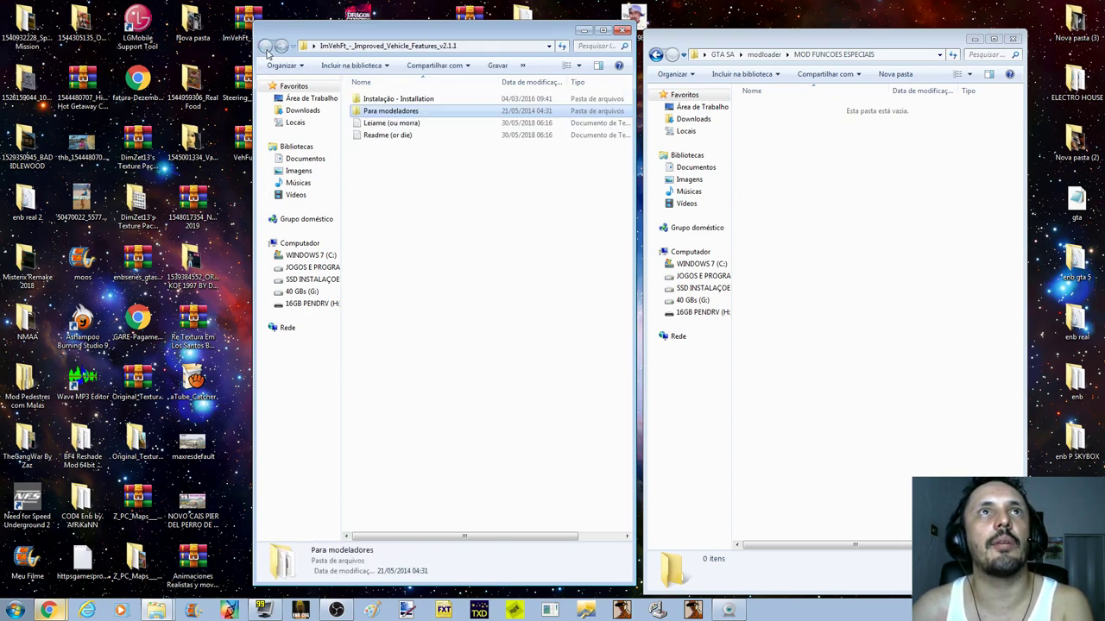
double_click(434, 104)
drag(434, 104, 437, 116)
right_click(429, 104)
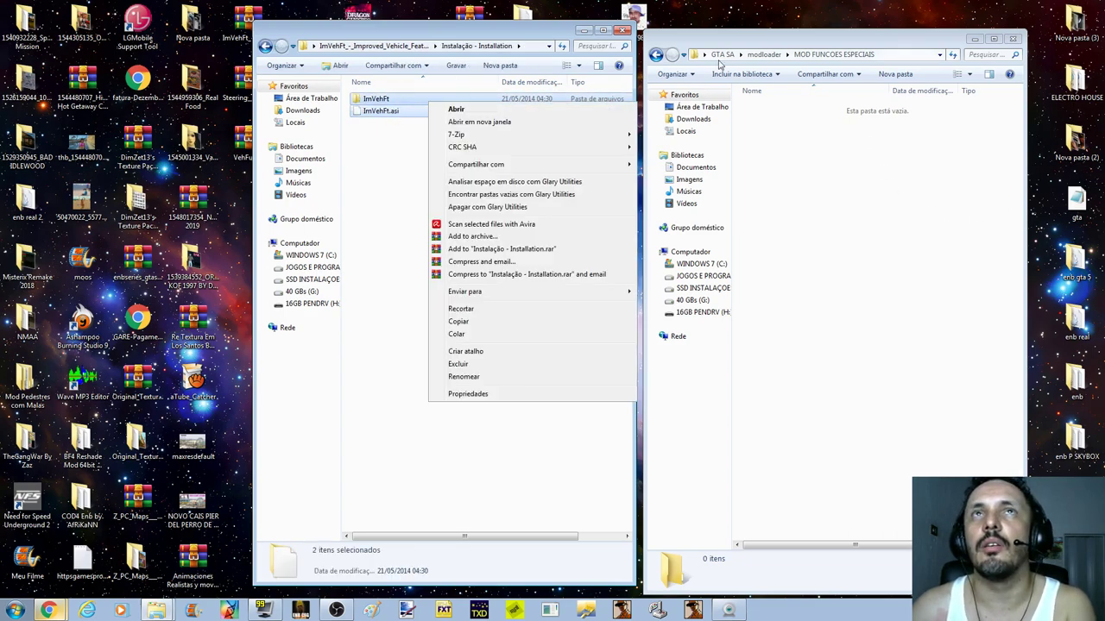
click(400, 121)
click(934, 352)
key(ctrl+v)
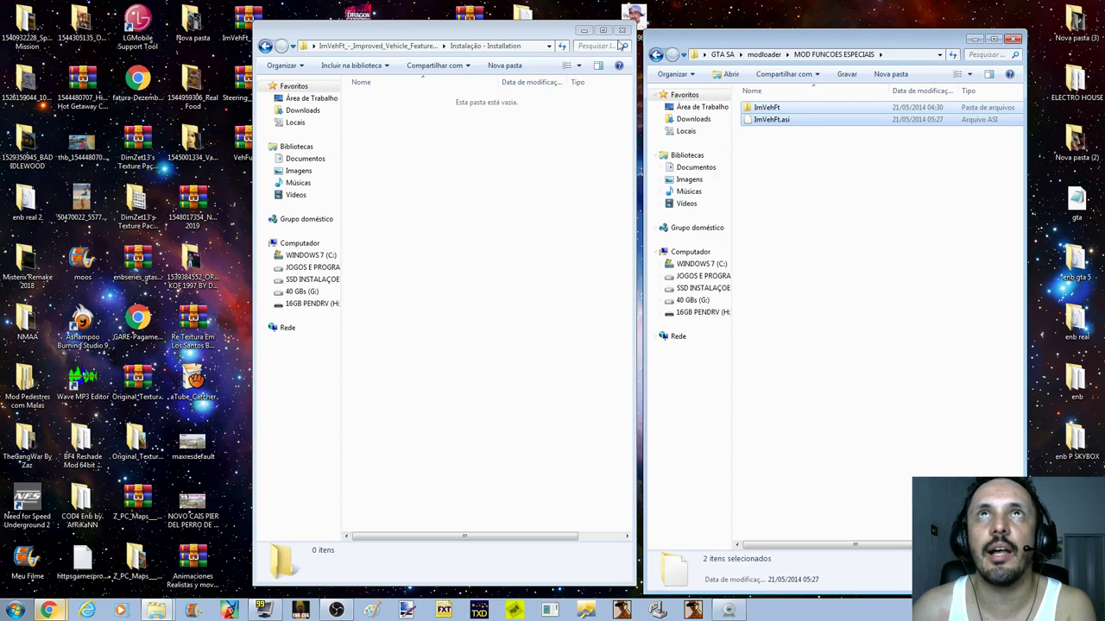
click(622, 31)
click(622, 31)
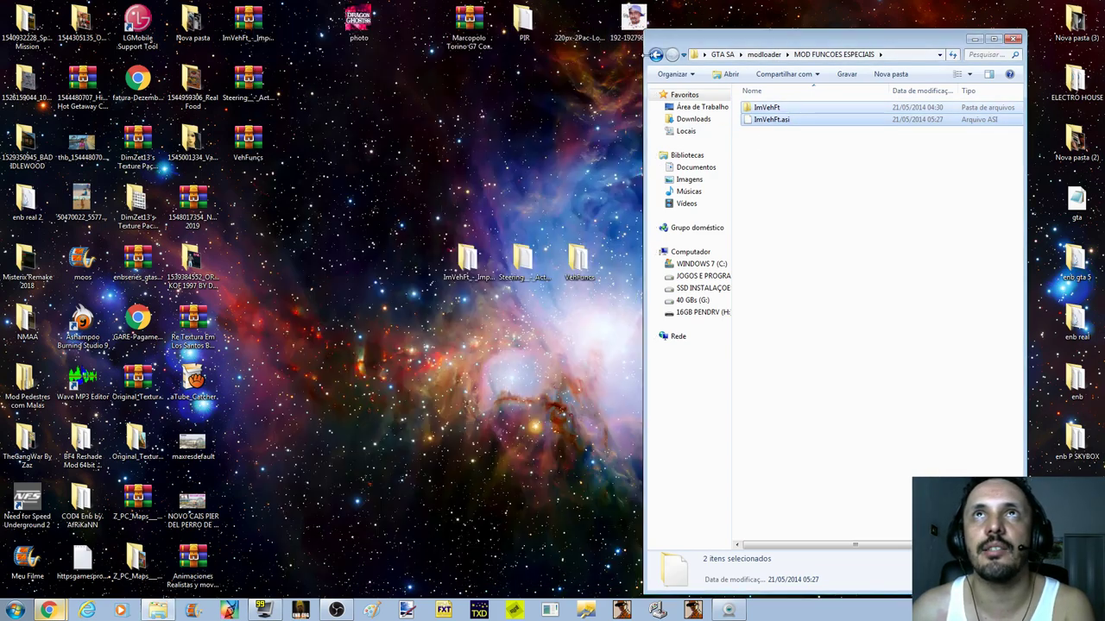
- Look through the DLL and ASI files in the GTA SA root folder, including msvcr100.dll, and return to MOD FUNCOES ESPECIAIS
click(656, 56)
click(656, 55)
scroll(806, 475, down, 5)
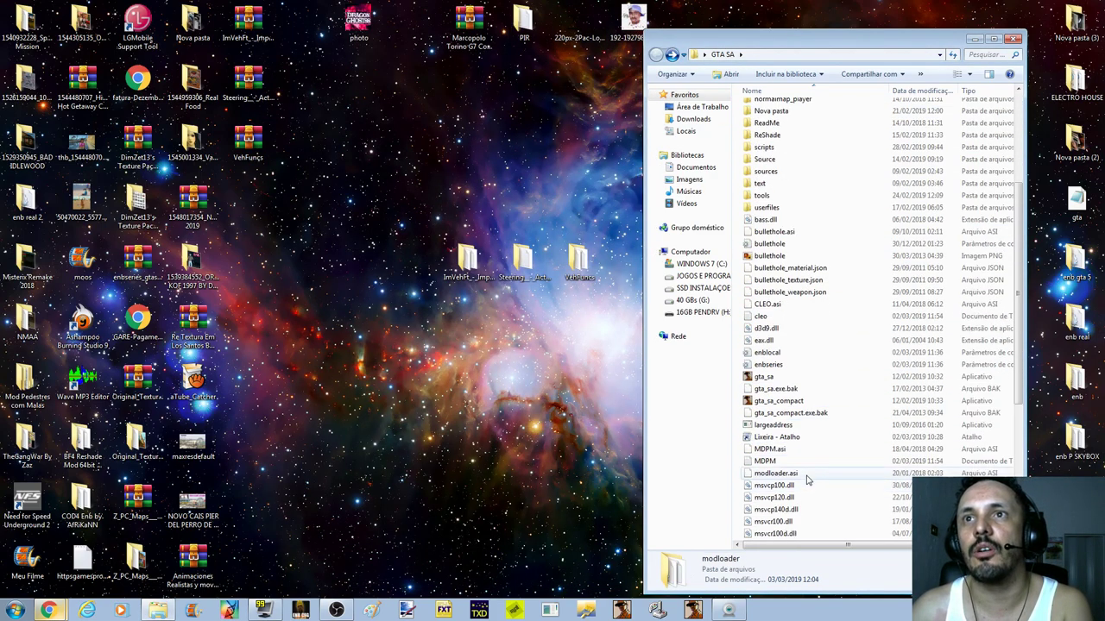
drag(870, 331, 863, 553)
click(842, 288)
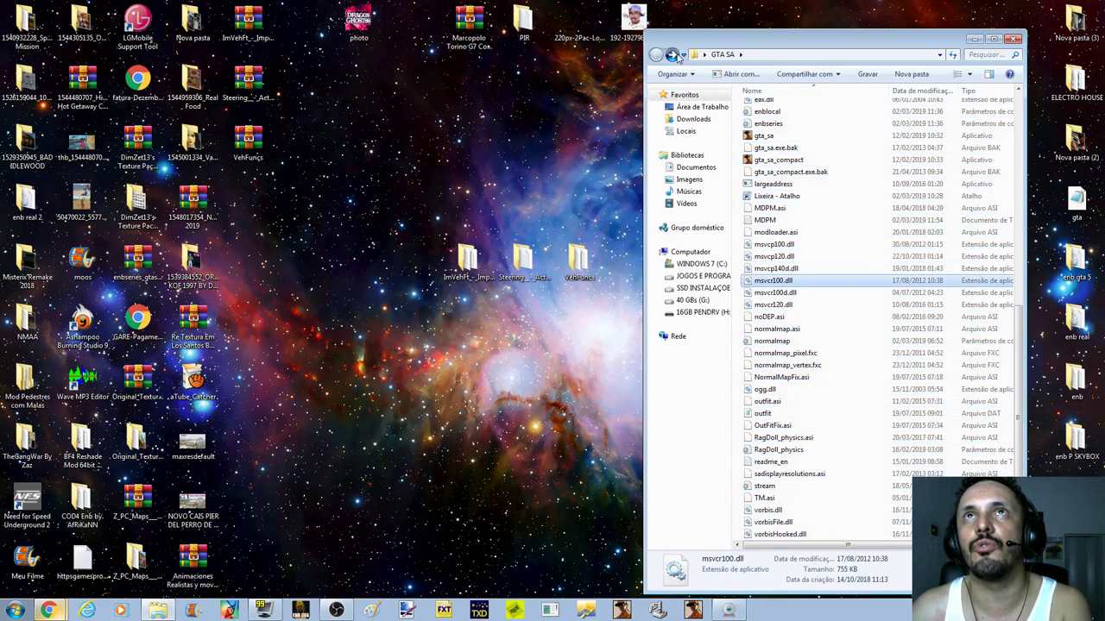
click(676, 55)
click(677, 55)
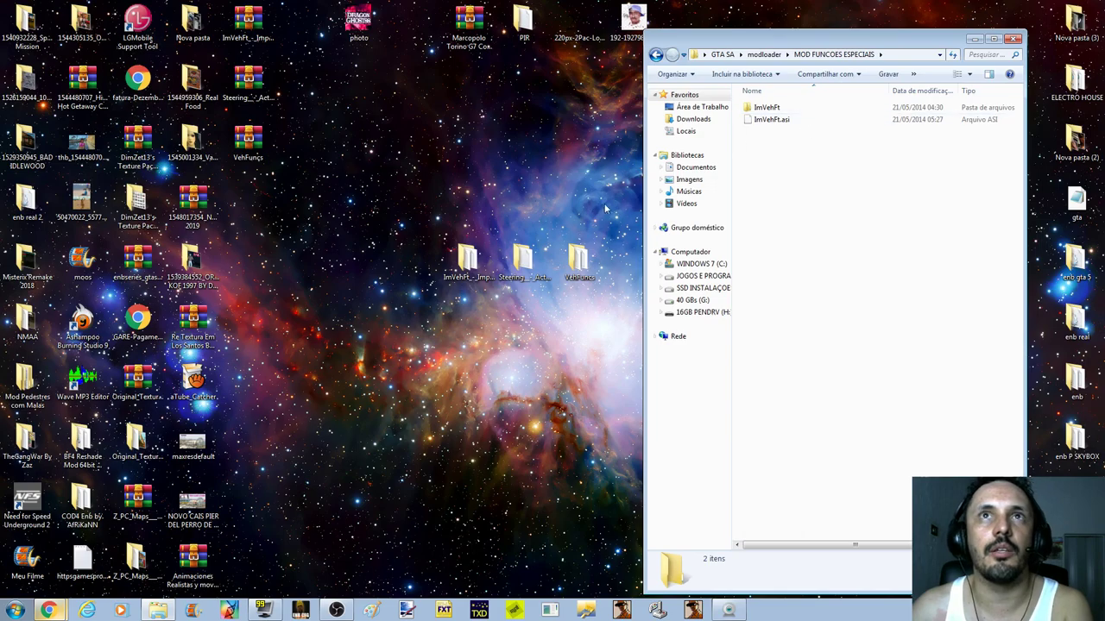
- Read the installation instructions and vehicle control keys in the Steering Active Dashboard folder's "Leiame (ou morra)" file, and close it
double_click(522, 259)
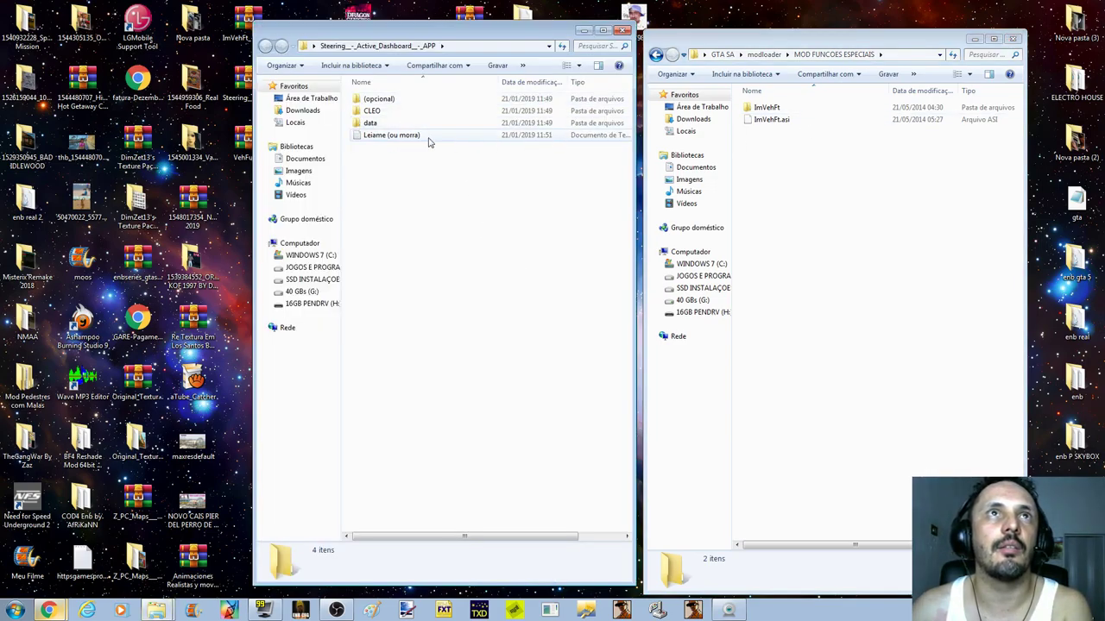
double_click(427, 138)
scroll(335, 338, down, 3)
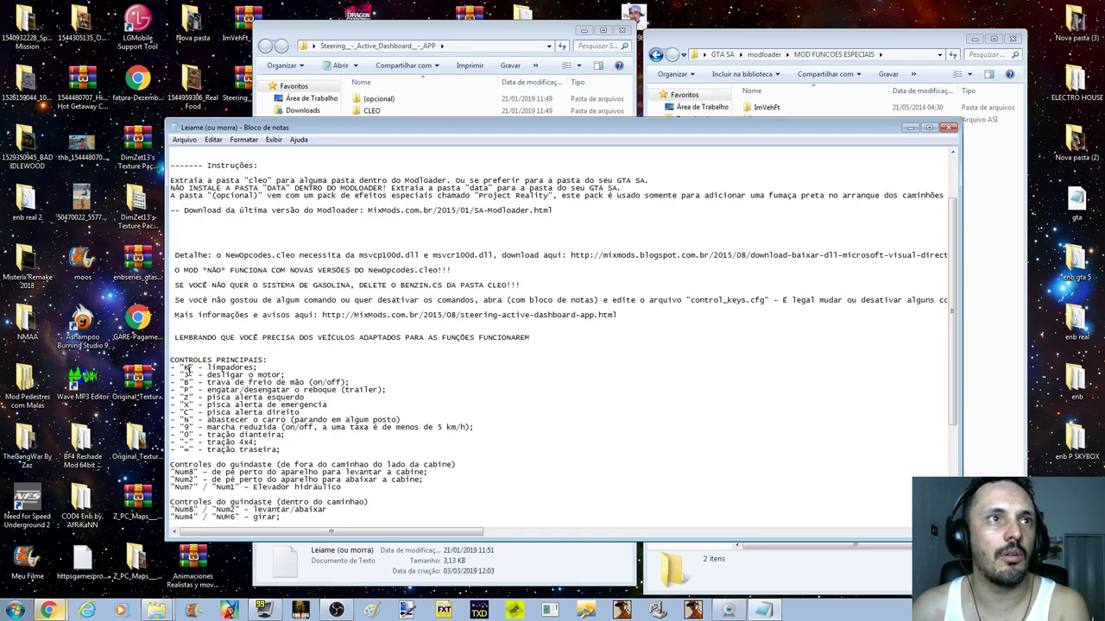
scroll(207, 449, down, 1)
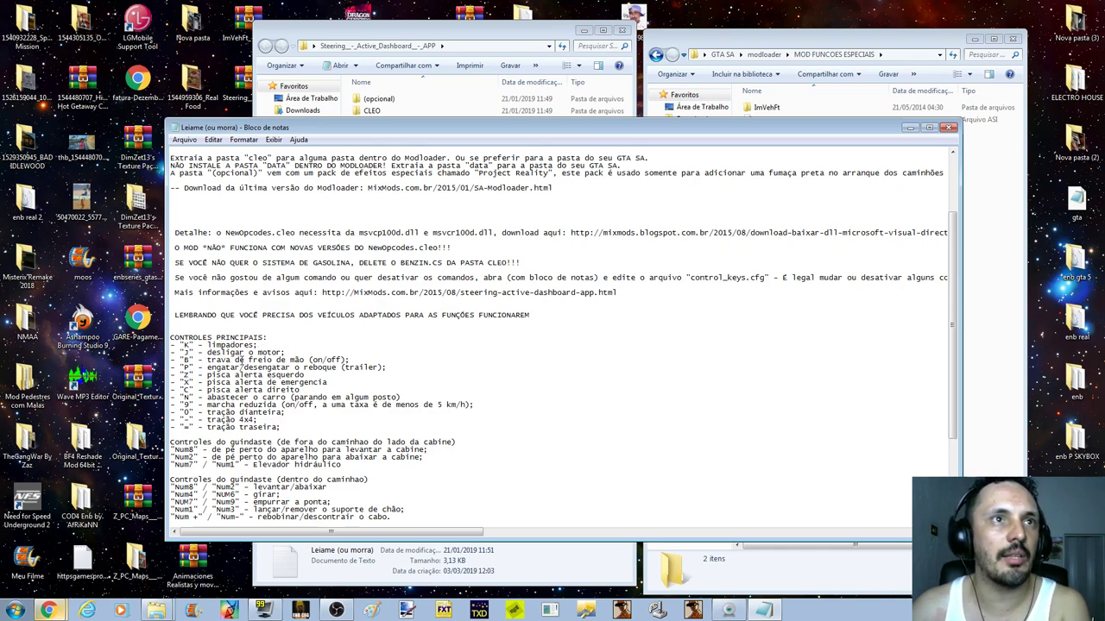
mouse_move(245, 361)
mouse_down()
mouse_move(287, 361)
mouse_move(264, 361)
mouse_up()
click(313, 369)
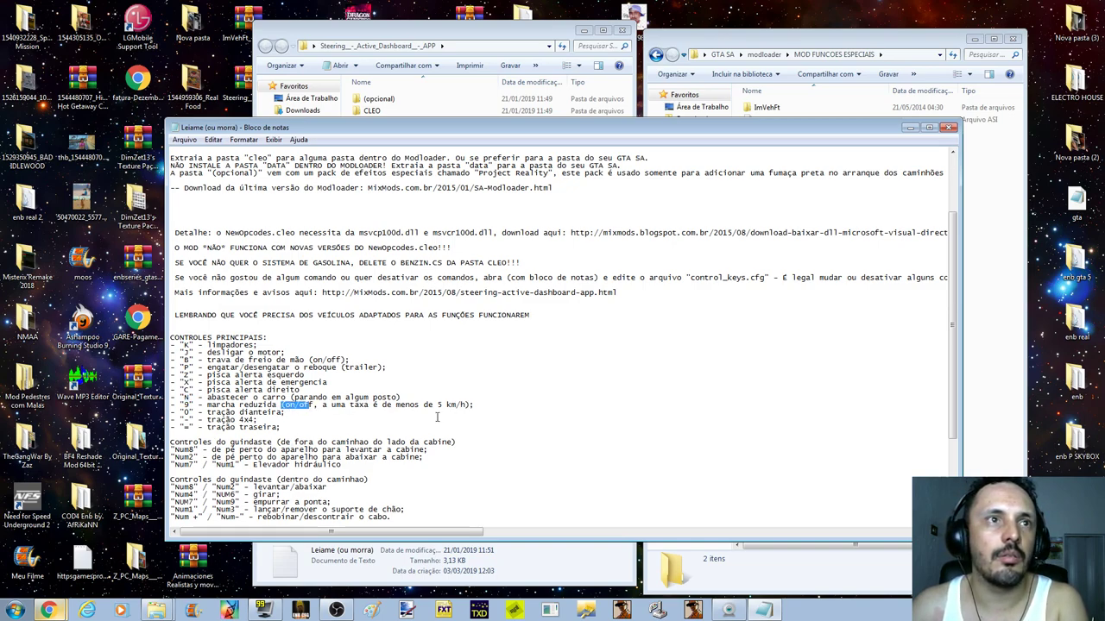
click(258, 414)
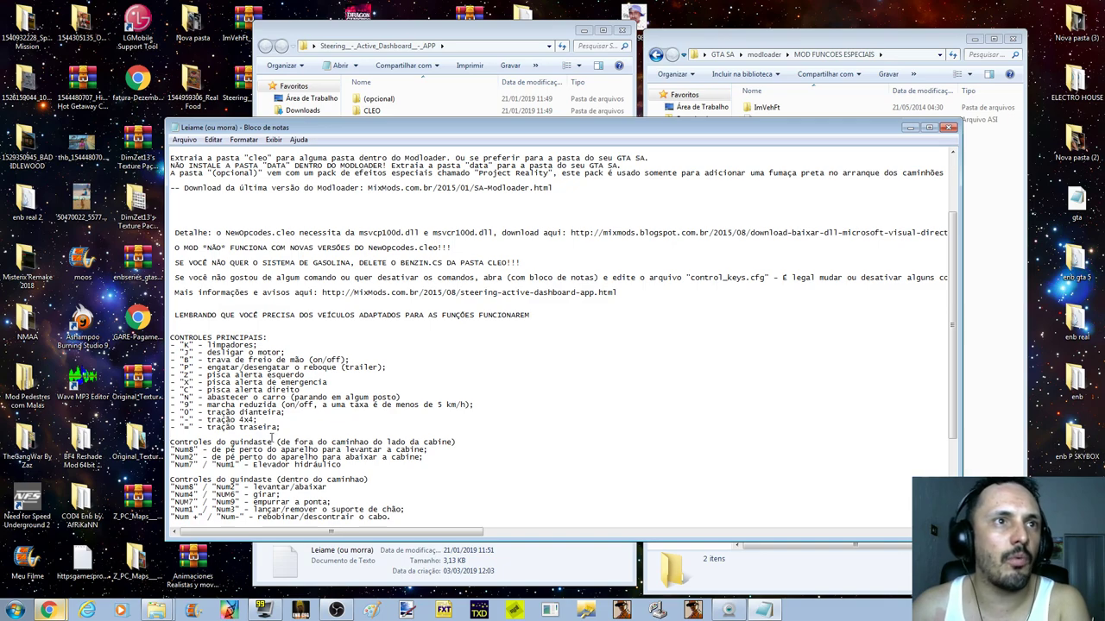
scroll(273, 438, down, 1)
drag(213, 418, 275, 419)
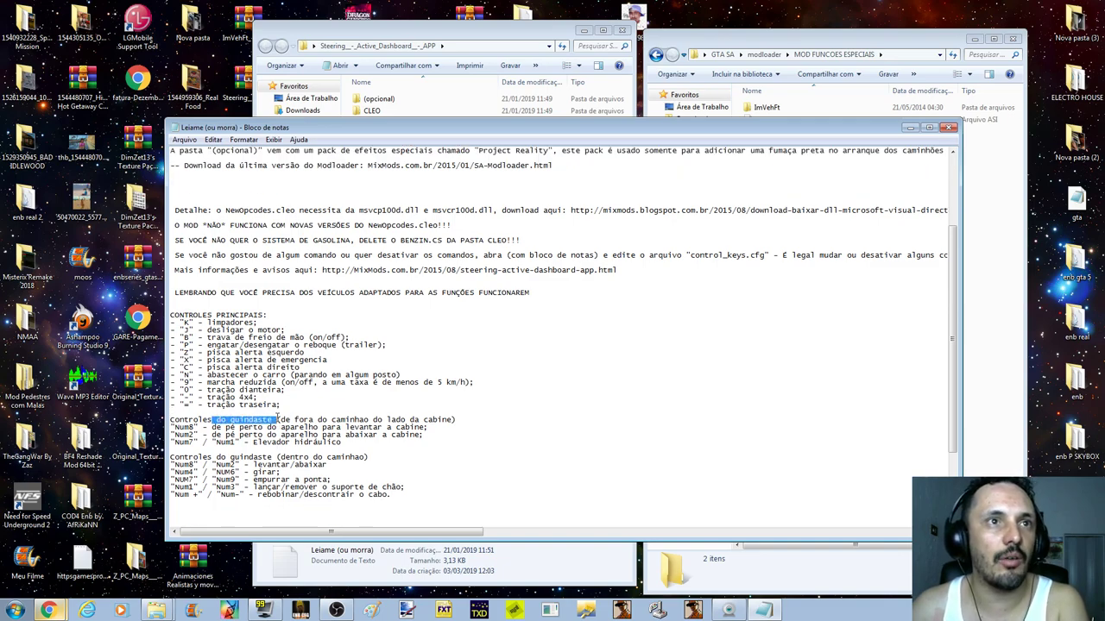
click(277, 419)
scroll(343, 478, down, 5)
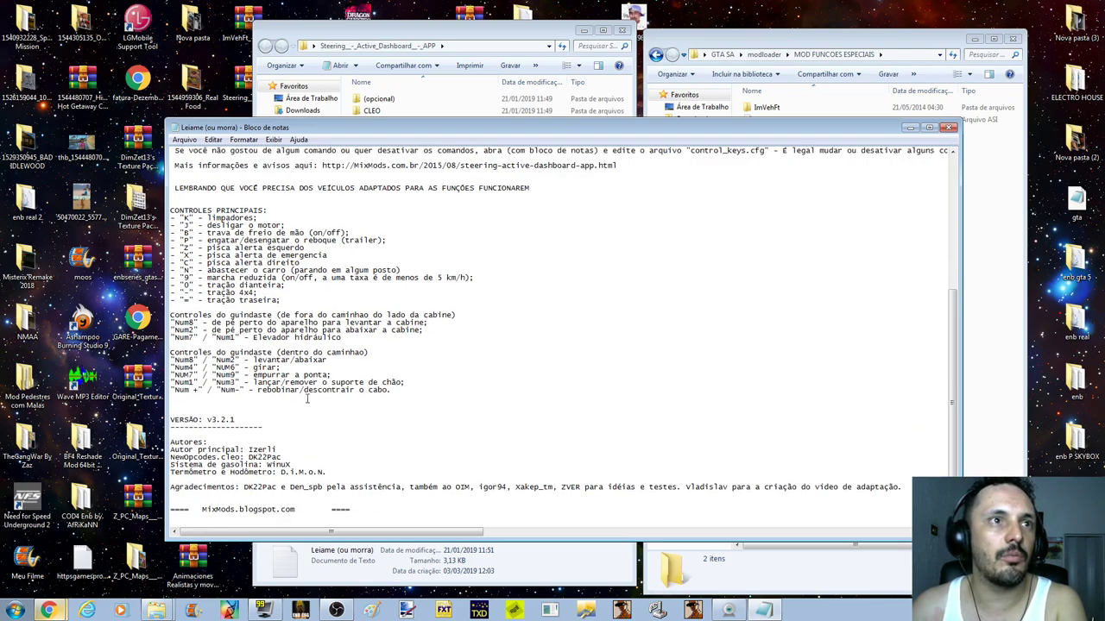
click(952, 128)
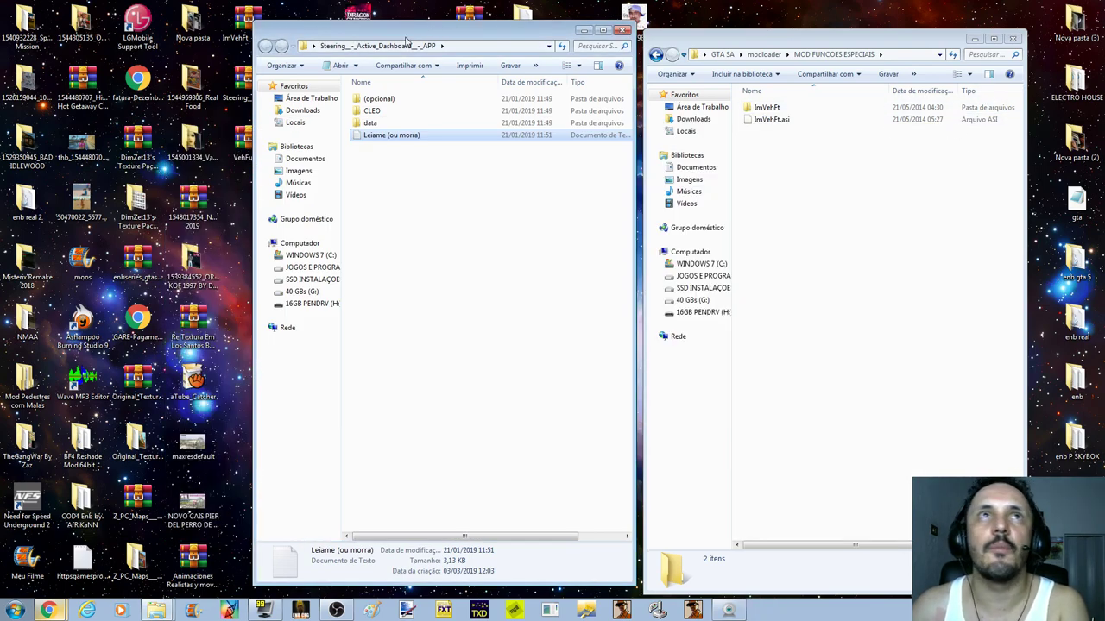
- Move the CLEO and data folders from the Steering Active Dashboard folder into MOD FUNCOES ESPECIAIS
click(404, 112)
ctrl+click(406, 122)
right_click(404, 122)
key(Escape)
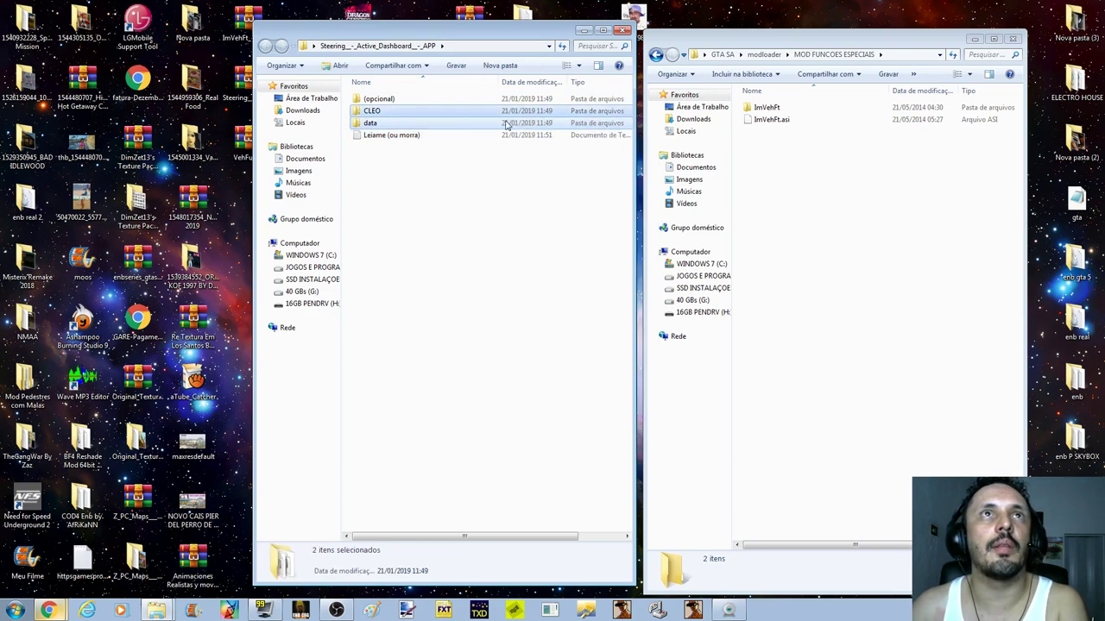
click(834, 255)
key(ctrl+v)
- Inspect the effects files in the (opcional) folder and move its models folder into MOD FUNCOES ESPECIAIS
click(384, 100)
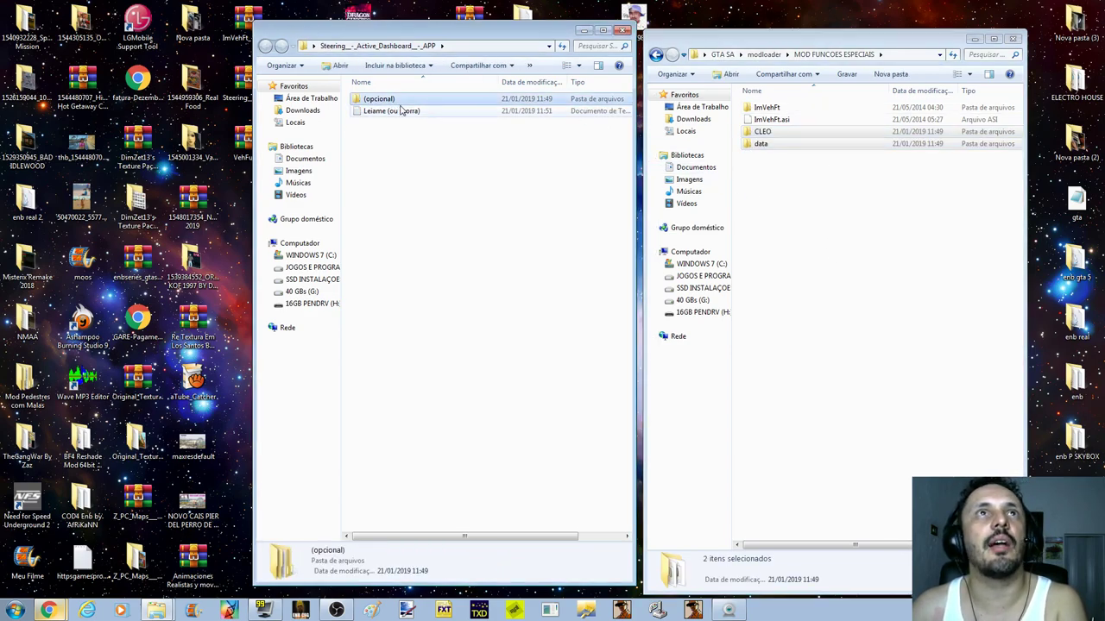
double_click(390, 100)
double_click(397, 102)
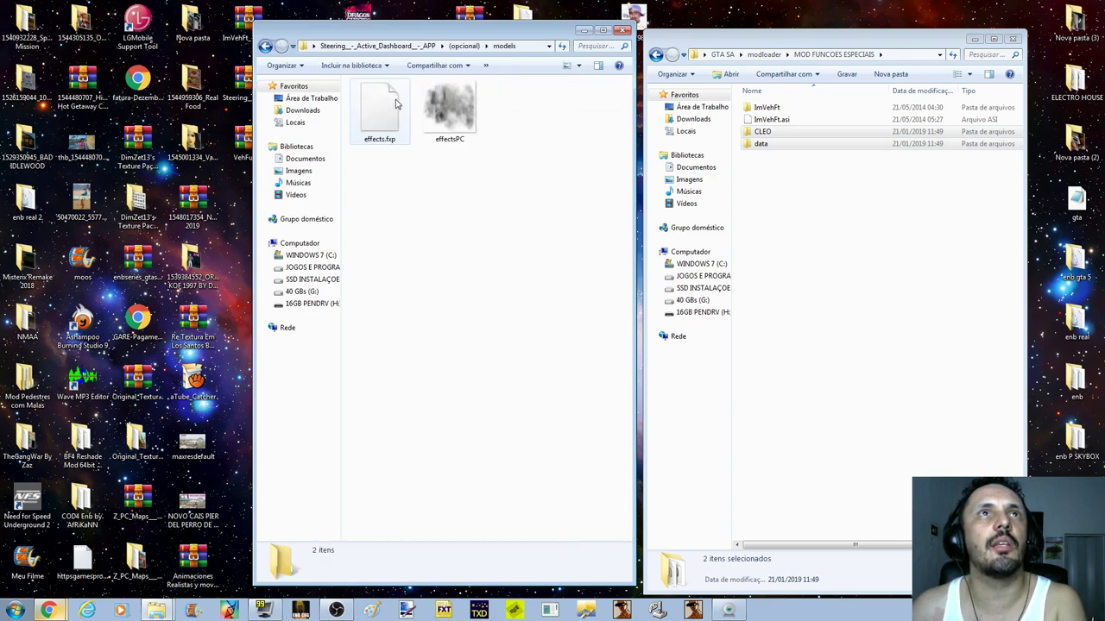
click(266, 47)
click(267, 48)
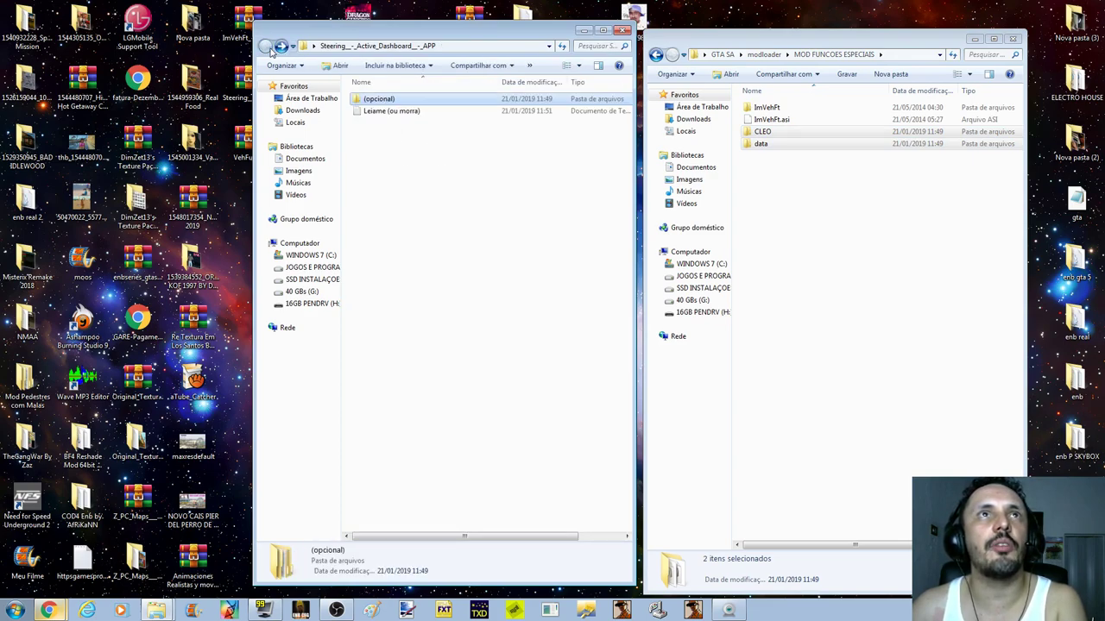
click(281, 46)
drag(395, 102, 847, 302)
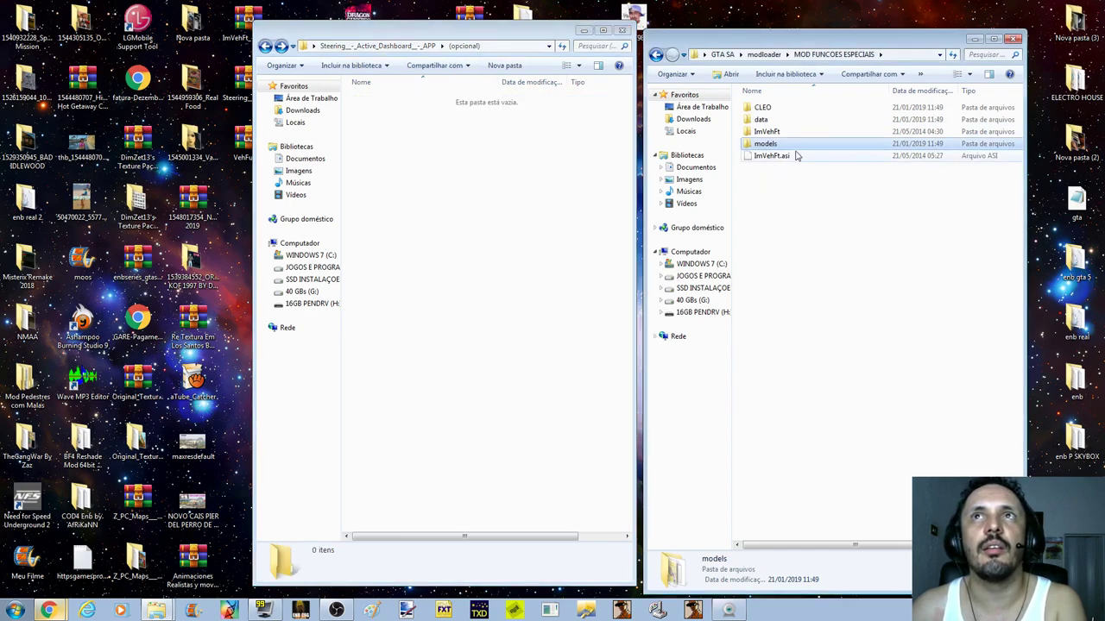
- Check modloader's Effects Loader folder, and move models out of MOD FUNCOES ESPECIAIS into the Steering Active Dashboard folder, closing that window
click(657, 55)
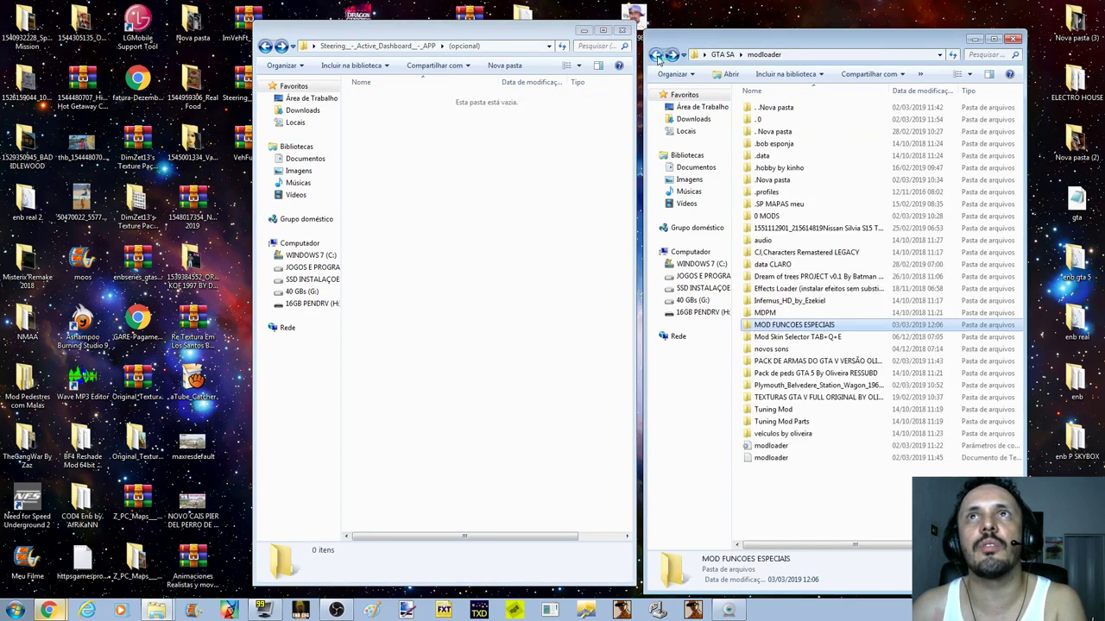
click(792, 290)
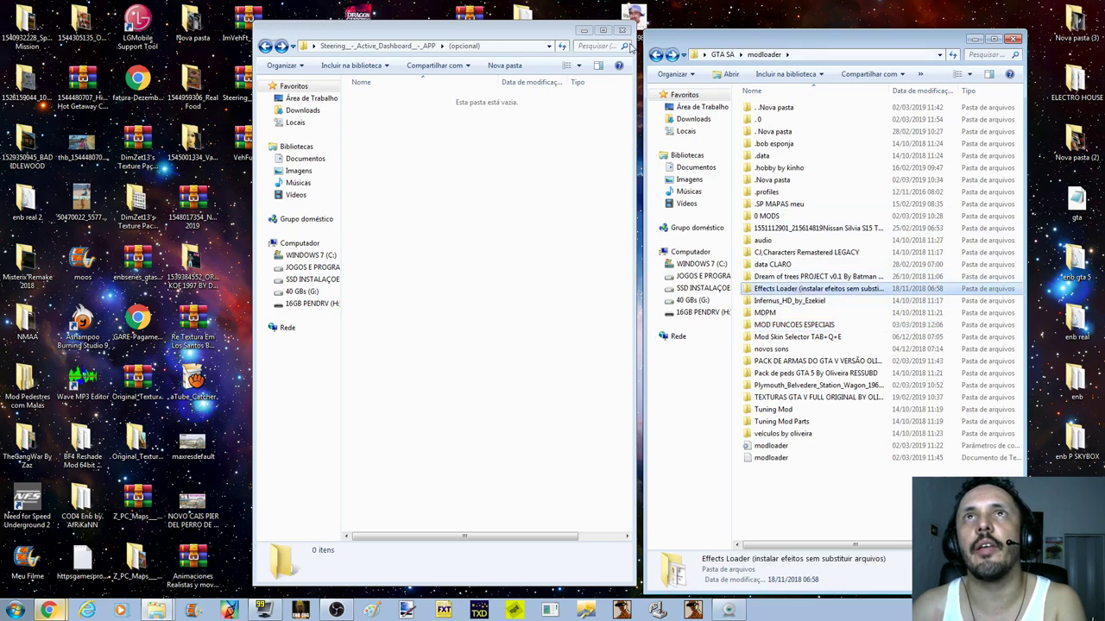
click(672, 54)
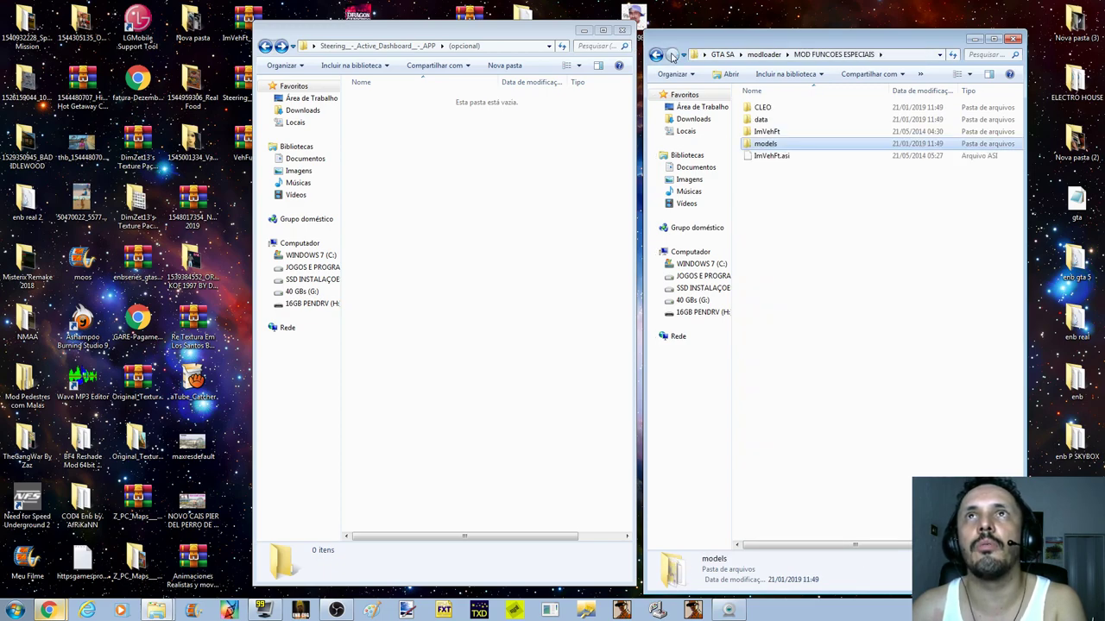
click(265, 46)
drag(768, 144, 476, 226)
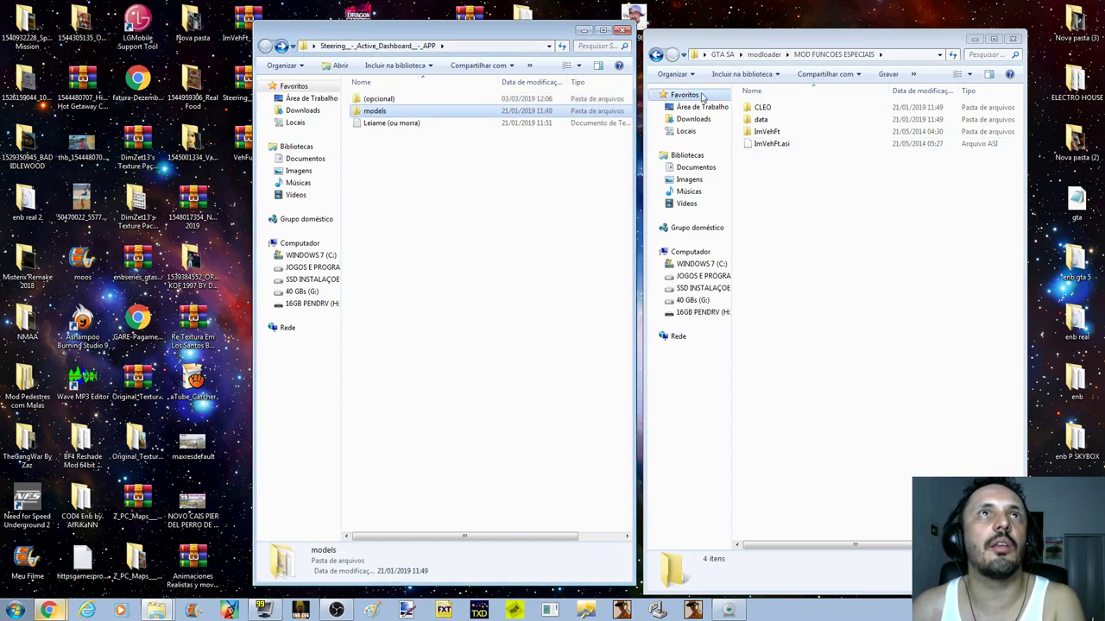
click(621, 30)
- Check the ImVehFt folder's "Para modeladores" and "Instalação - Installation" subfolders for remaining files, and close its window
click(570, 277)
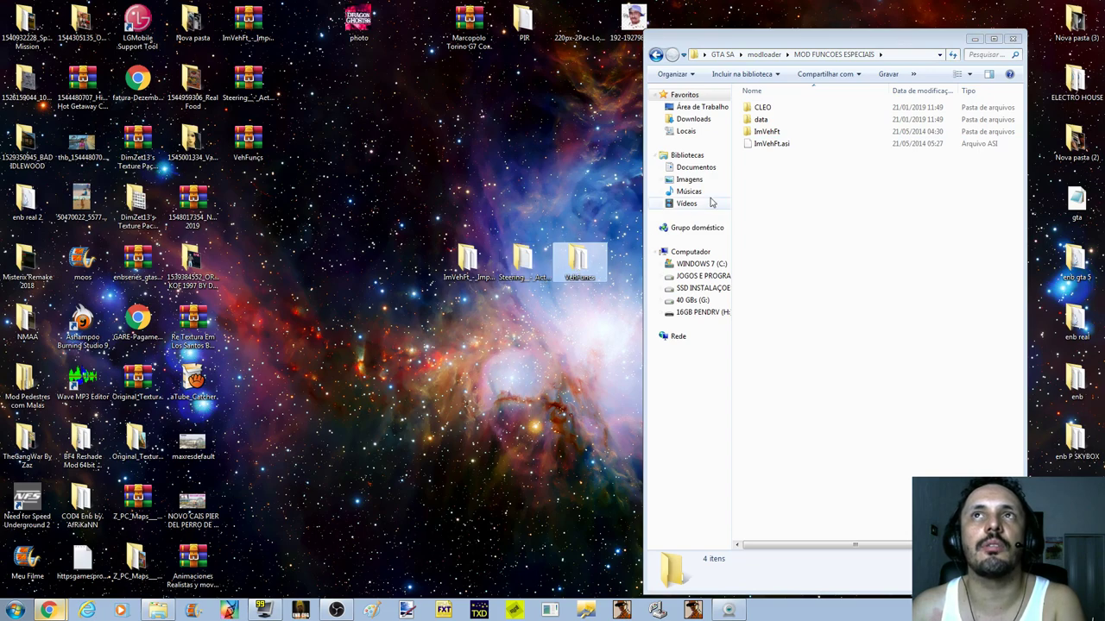
click(518, 264)
click(469, 263)
double_click(470, 263)
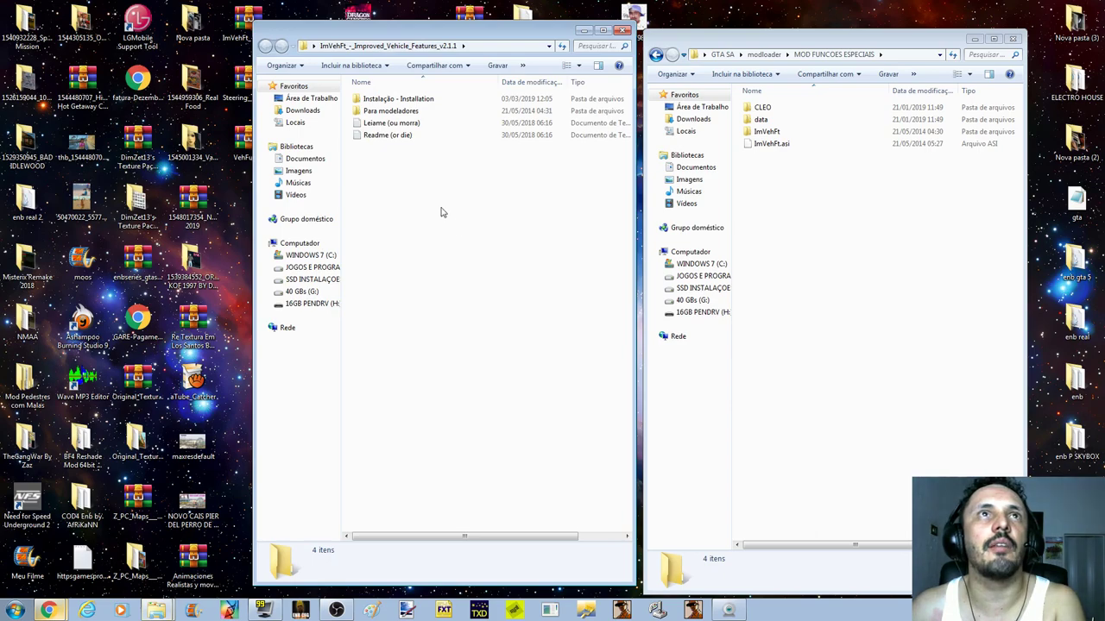
double_click(372, 111)
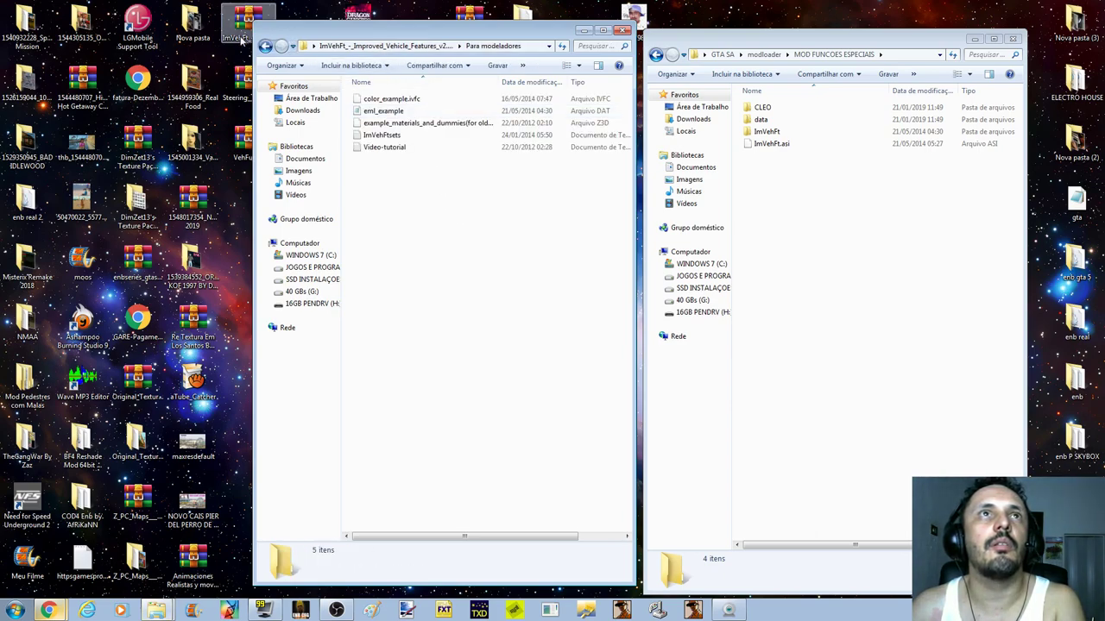
click(265, 46)
double_click(424, 100)
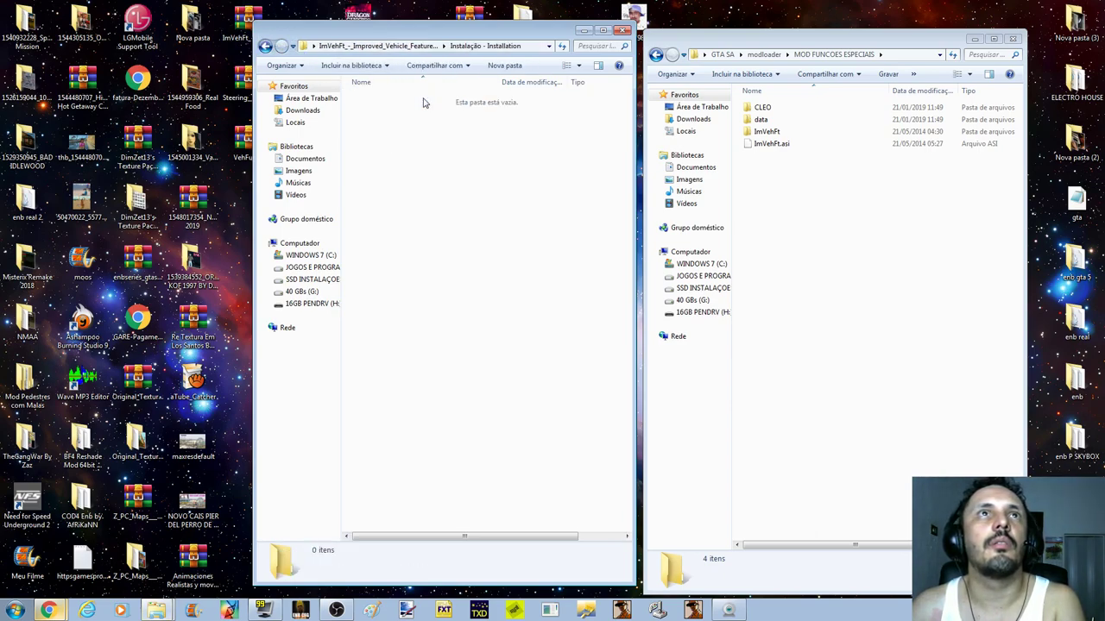
click(265, 46)
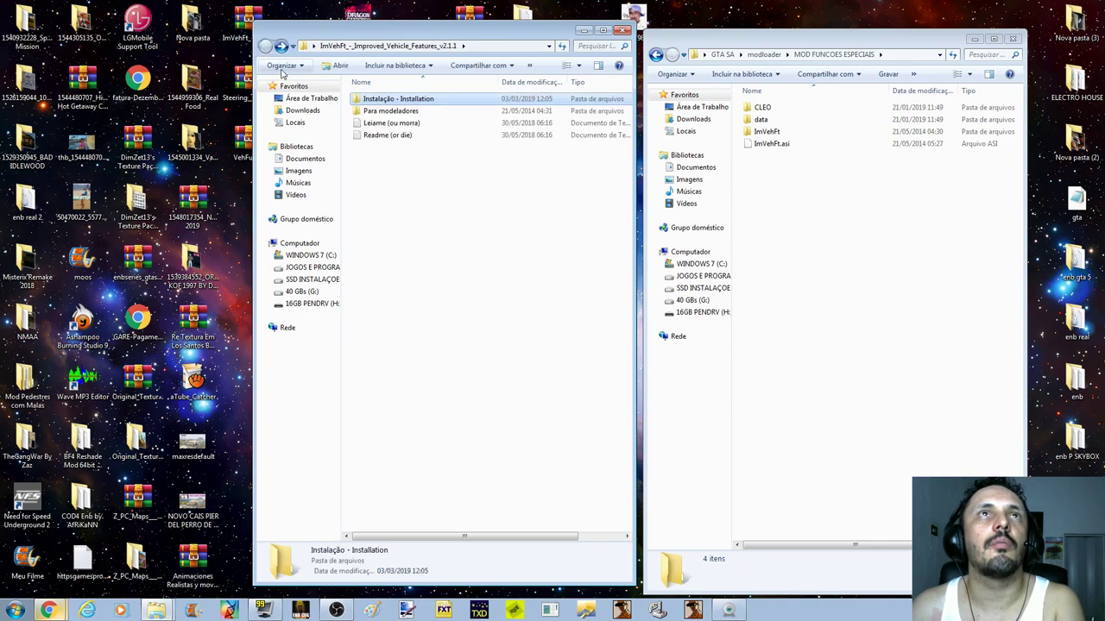
drag(617, 41, 620, 39)
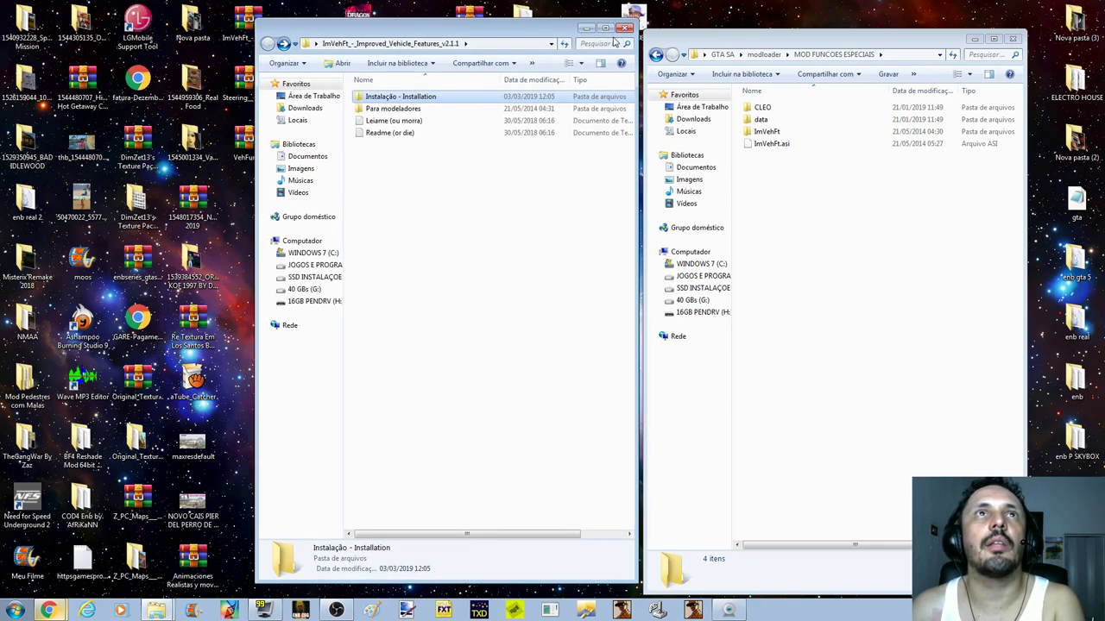
click(773, 145)
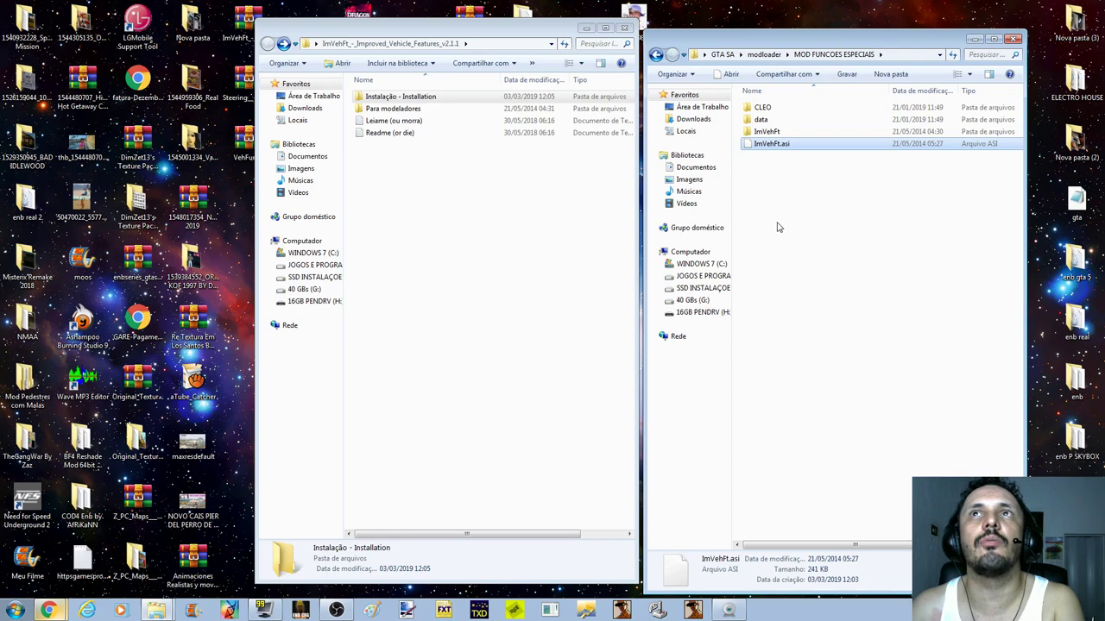
click(624, 27)
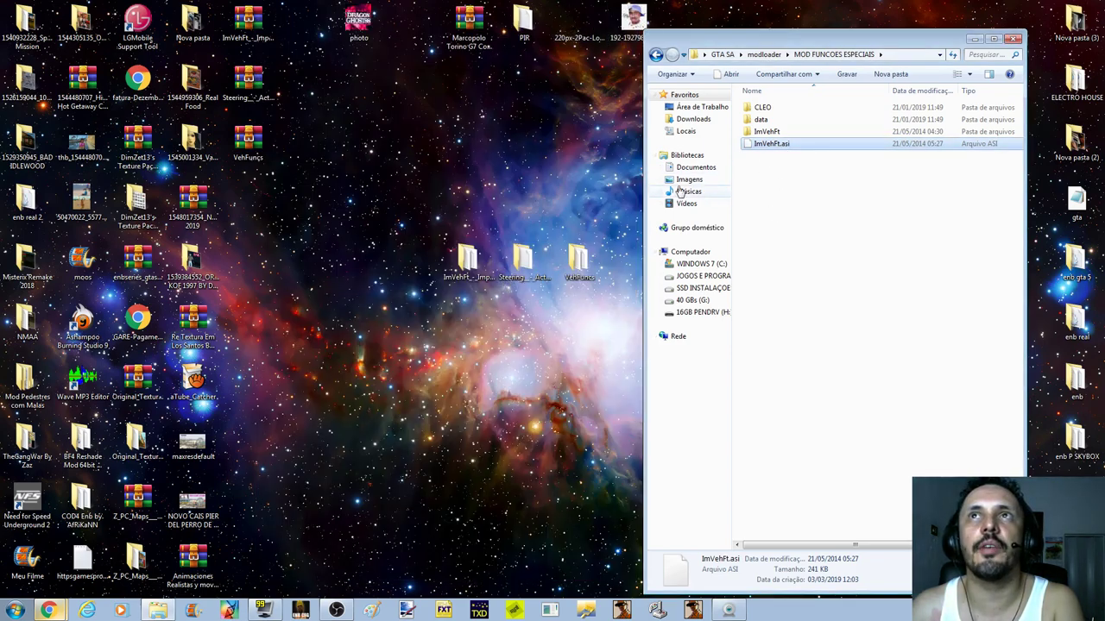
- Check the models and (opcional) folders inside the Steering Active Dashboard folder, and close its window
double_click(523, 257)
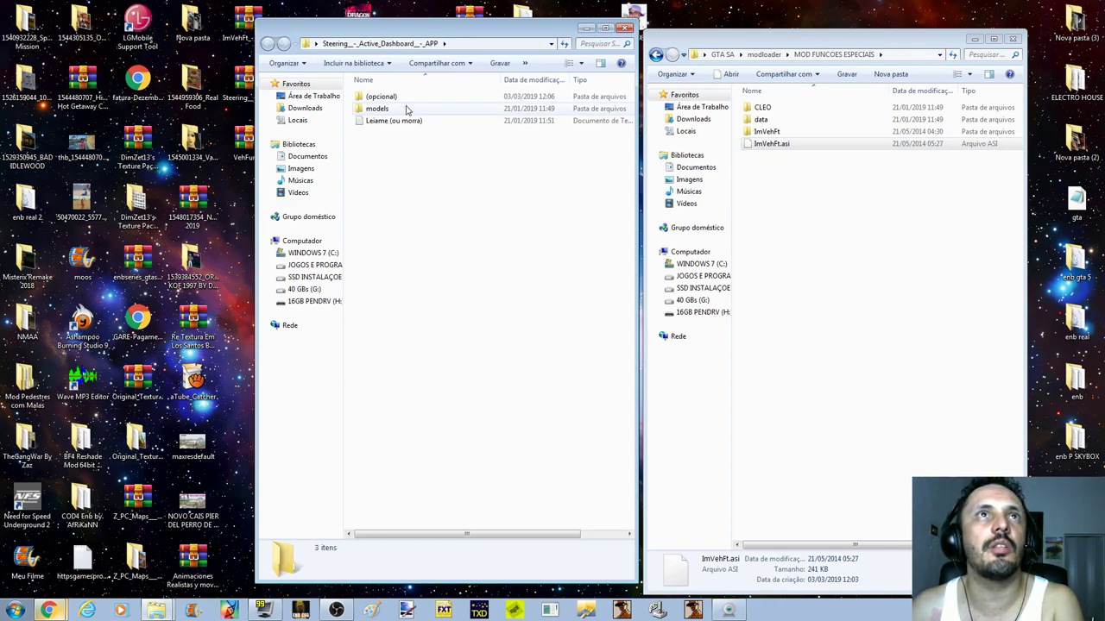
double_click(406, 109)
key(BackSpace)
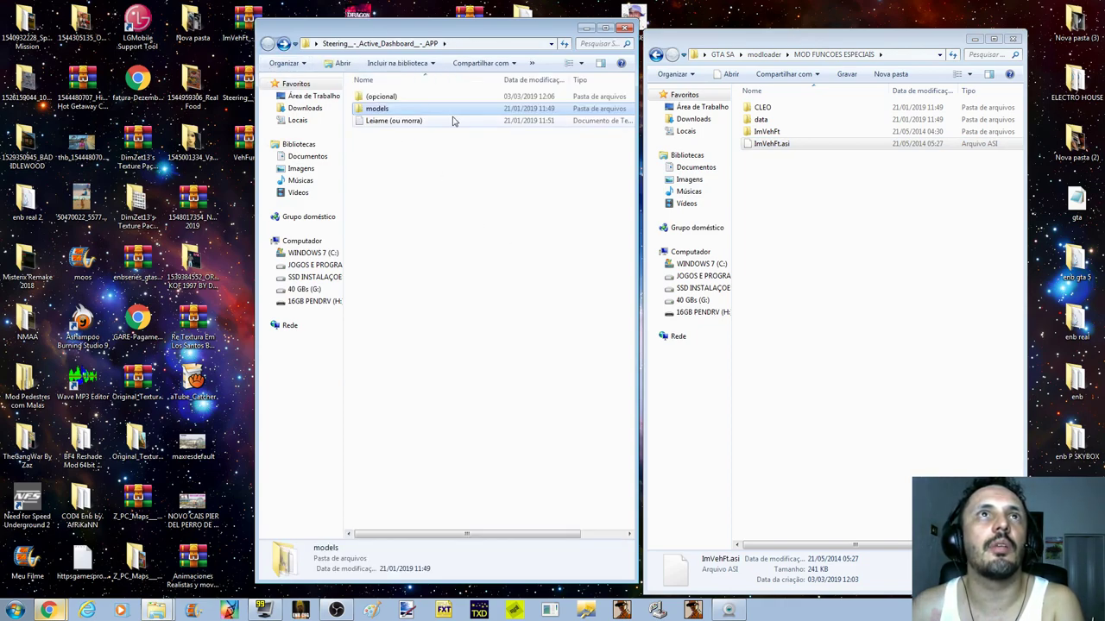
double_click(449, 96)
click(624, 27)
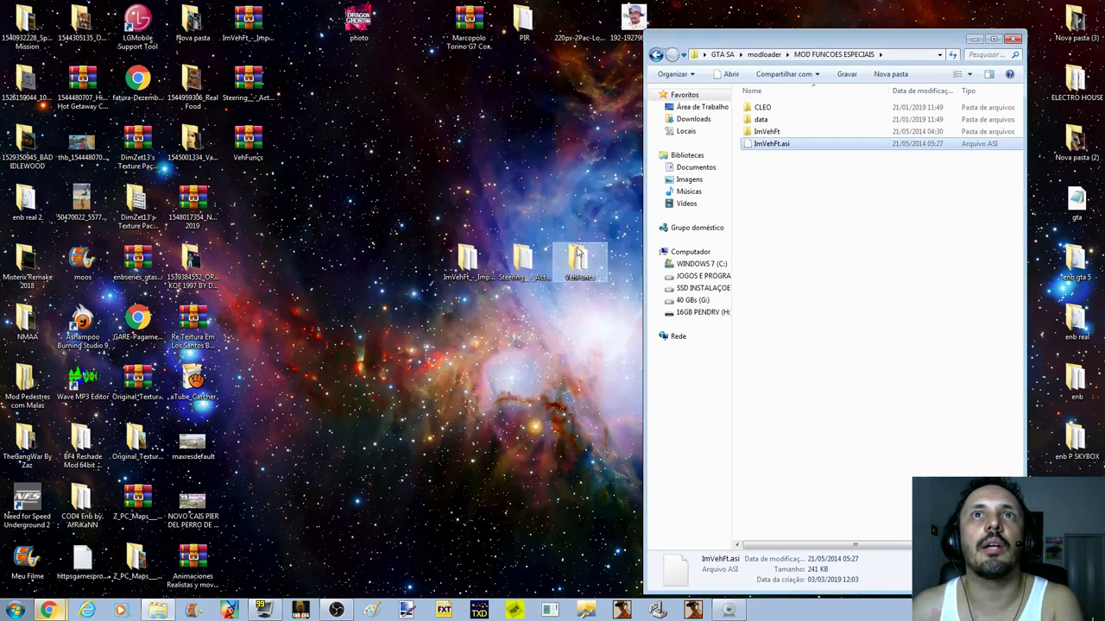
- Read the installation instructions and the gsx.asi notice in the VehFuncs folder's "Leiame (ou morra)" file, and close it
double_click(577, 257)
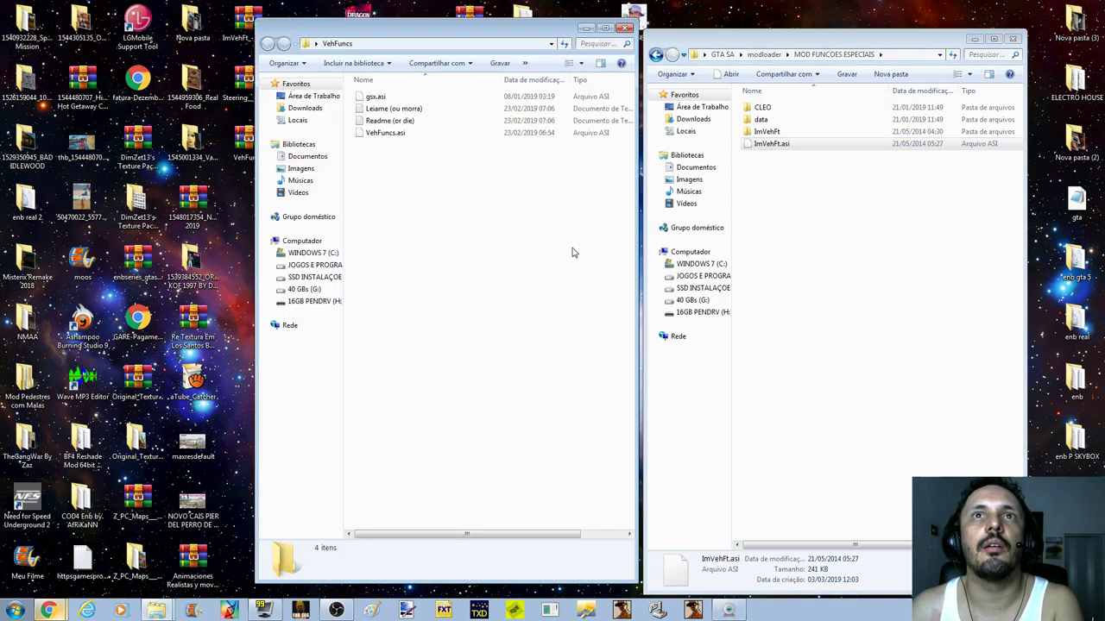
click(400, 110)
double_click(402, 111)
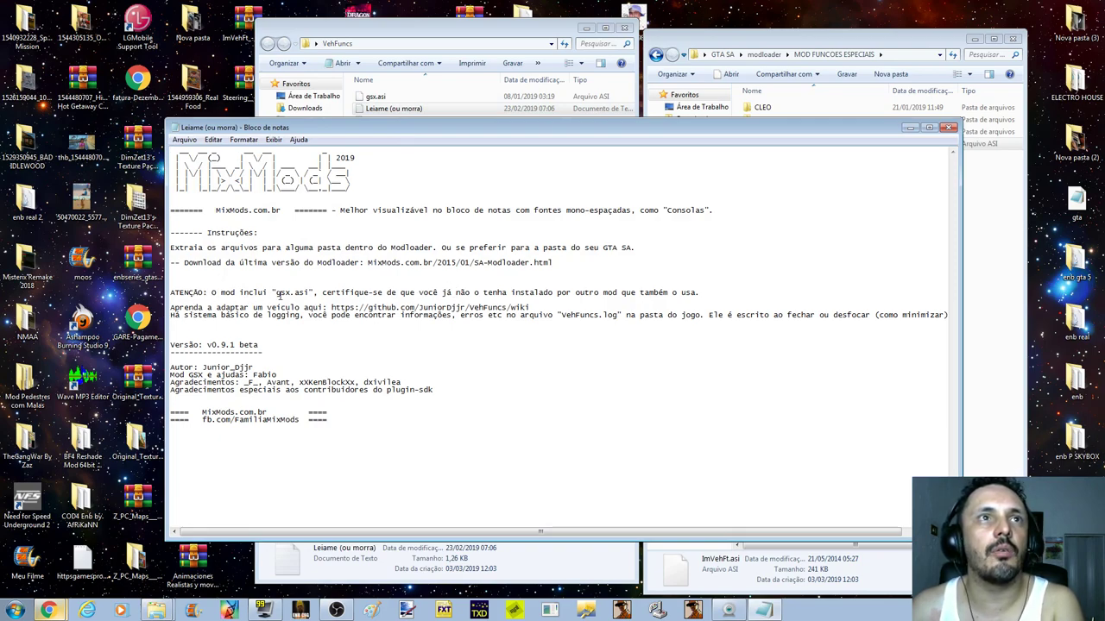
drag(277, 294, 300, 294)
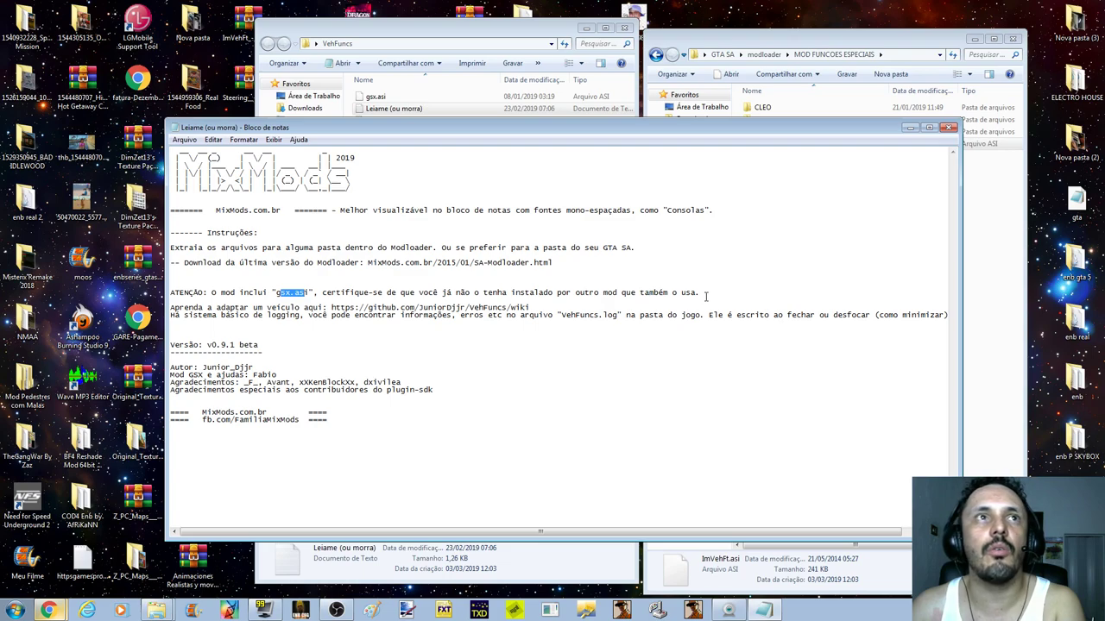
click(847, 287)
click(949, 128)
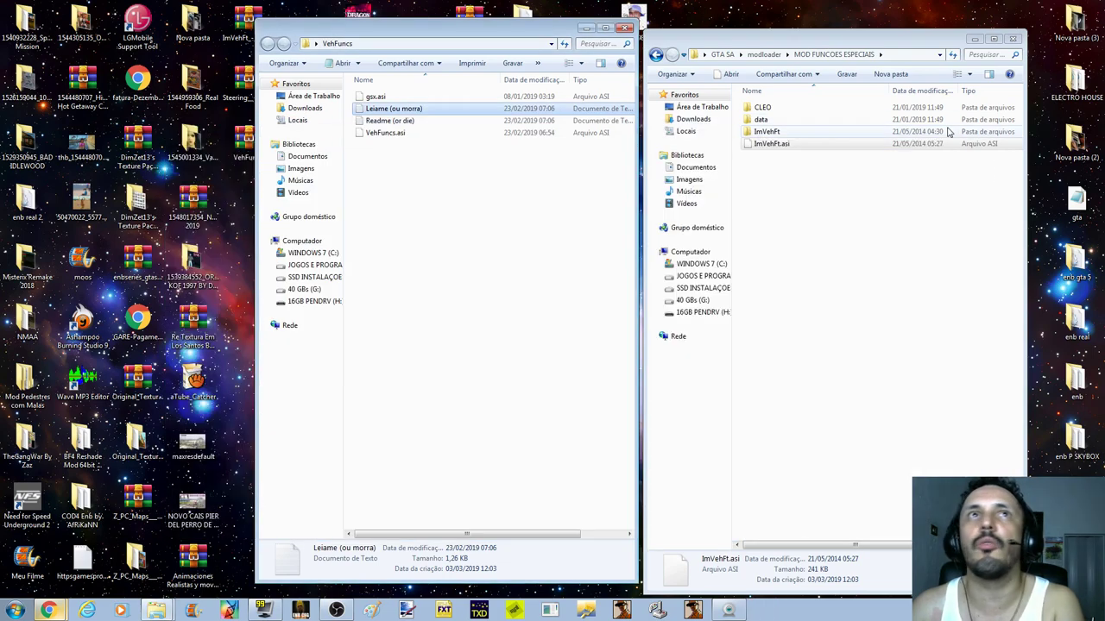
- Move gsx.asi and VehFuncs.asi from the VehFuncs folder into MOD FUNCOES ESPECIAIS
click(380, 97)
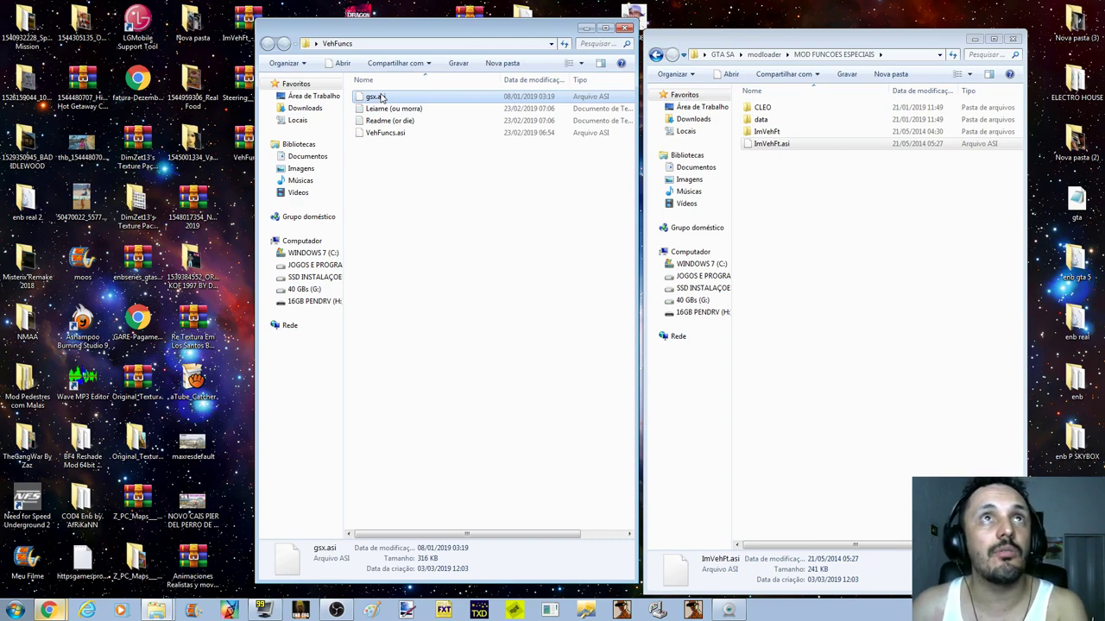
click(881, 264)
key(ctrl+v)
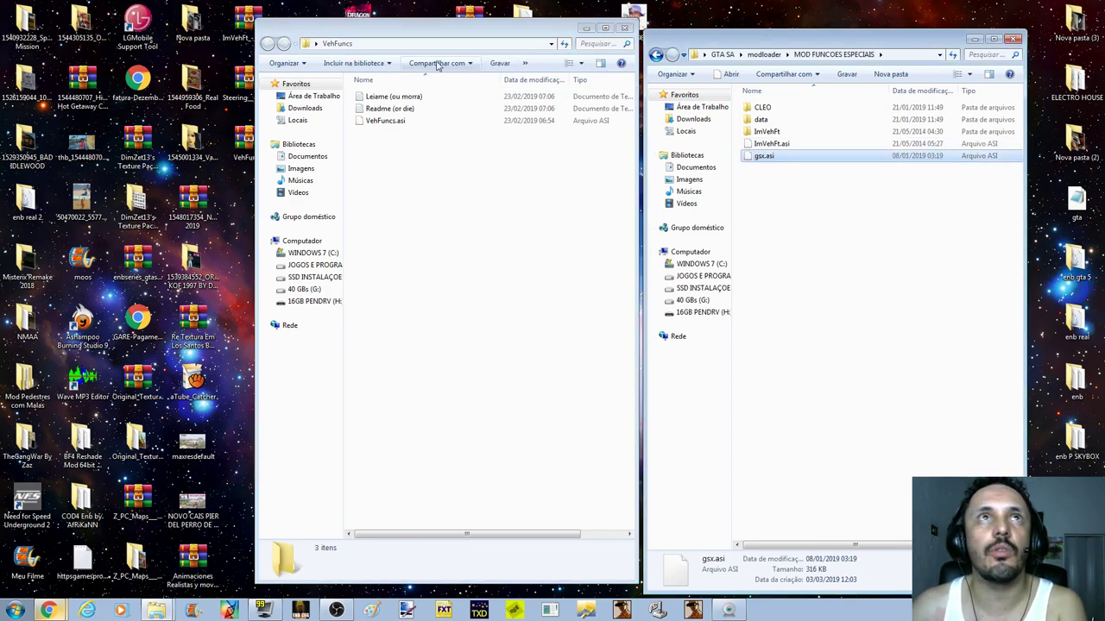
click(376, 123)
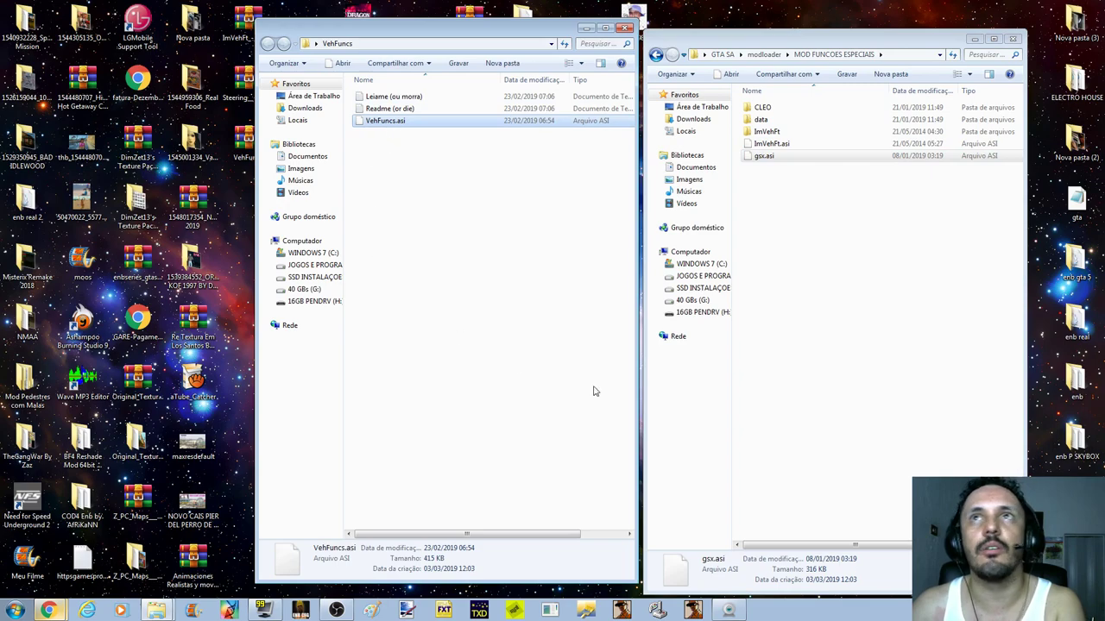
key(ctrl+x)
click(892, 367)
key(ctrl+v)
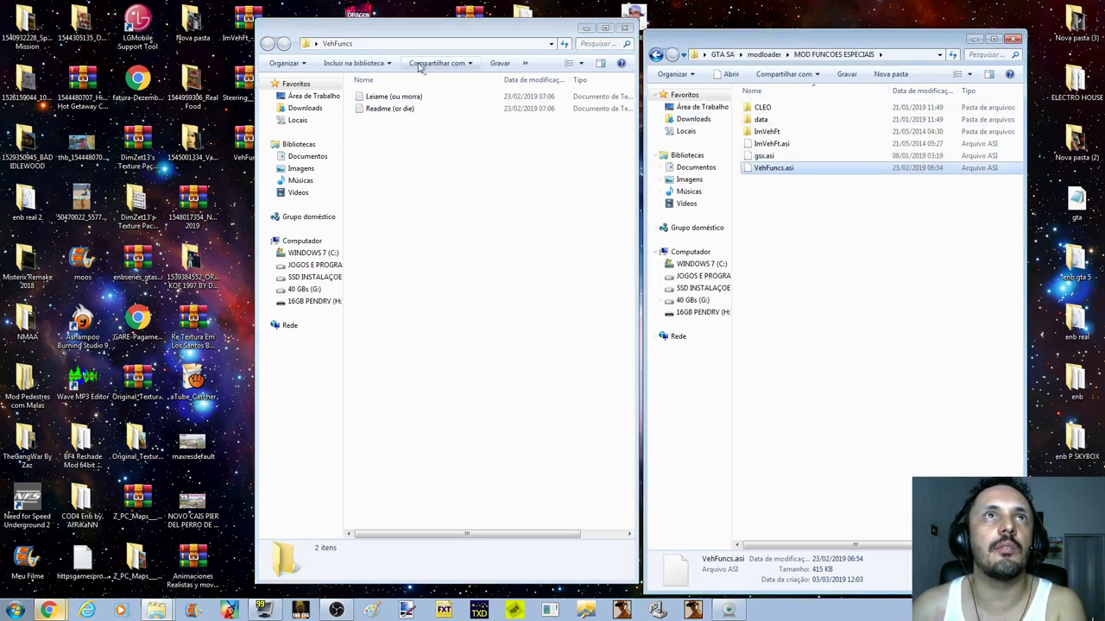
- Recheck the VehFuncs "Leiame (ou morra)" file, and close both the file and the VehFuncs folder window
double_click(418, 98)
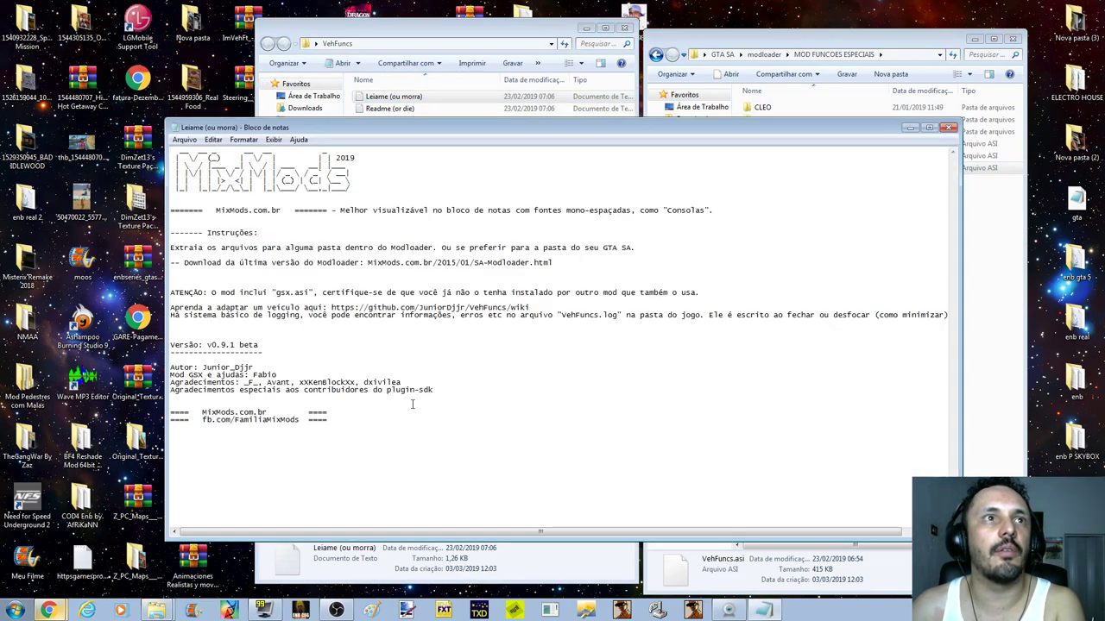
click(948, 127)
click(625, 28)
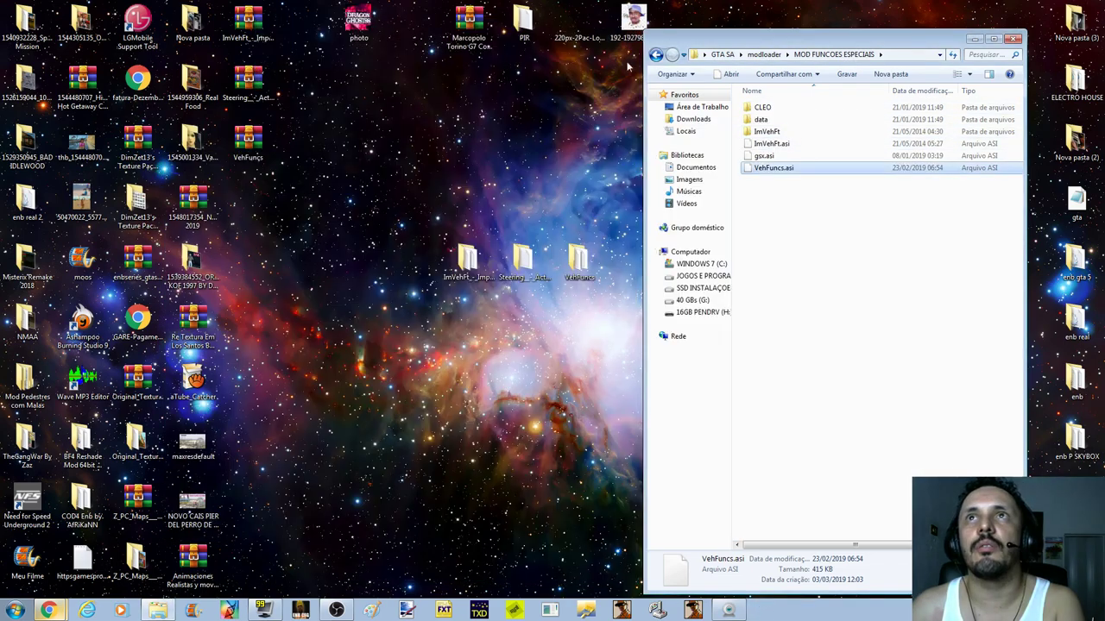
- Review the Benzin, Odometr, steering, sterring_plg and Termometr scripts in MOD FUNCOES ESPECIAIS's CLEO folder, and return to the parent folder
double_click(815, 108)
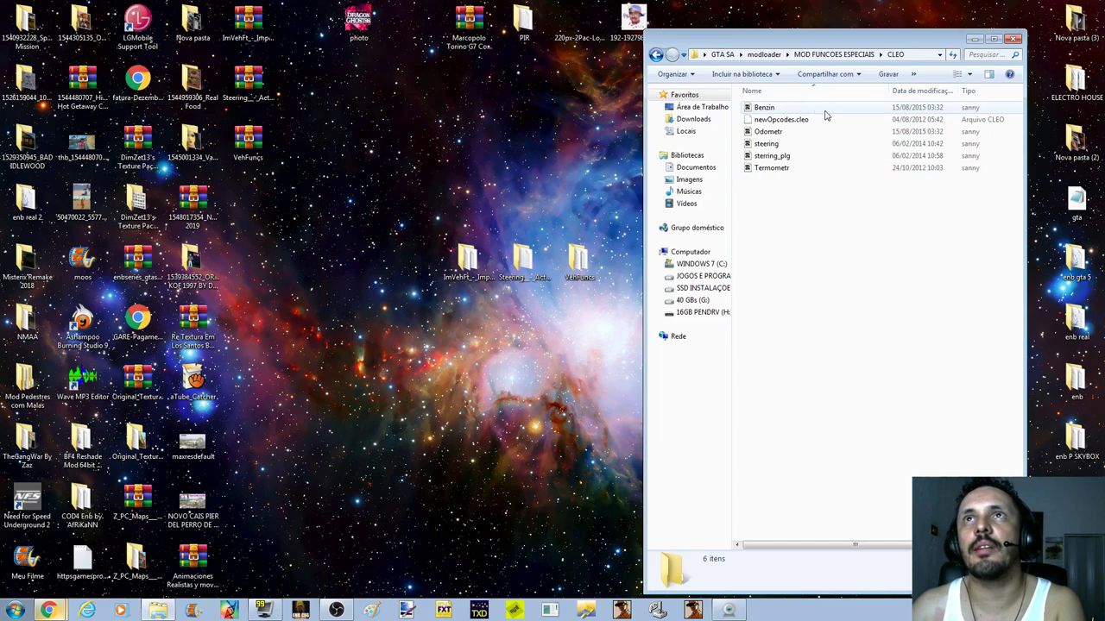
click(777, 109)
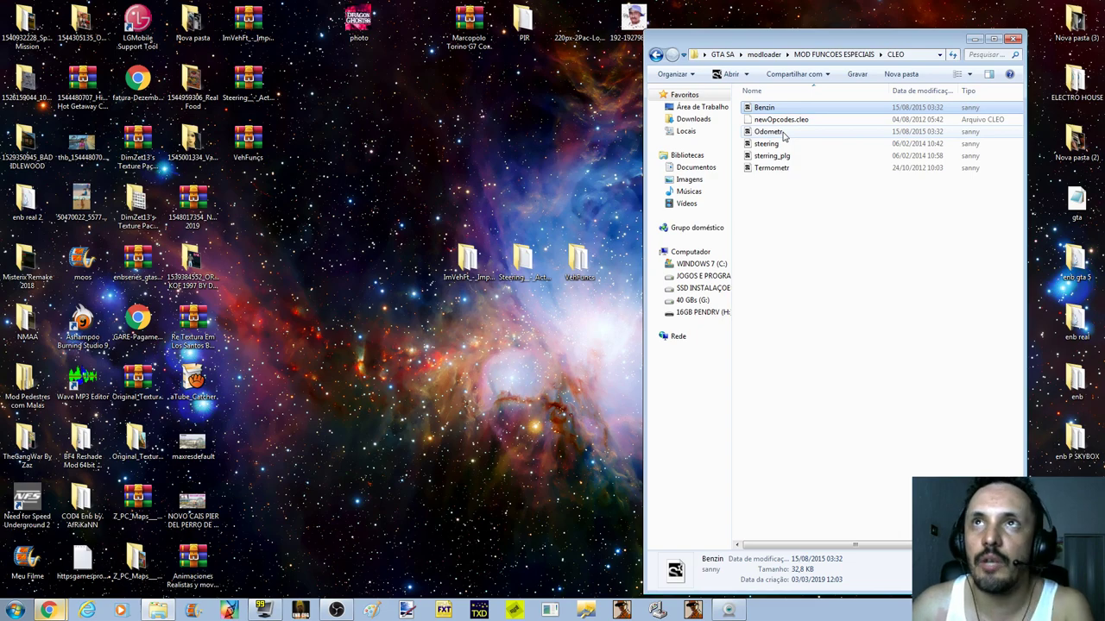
click(782, 135)
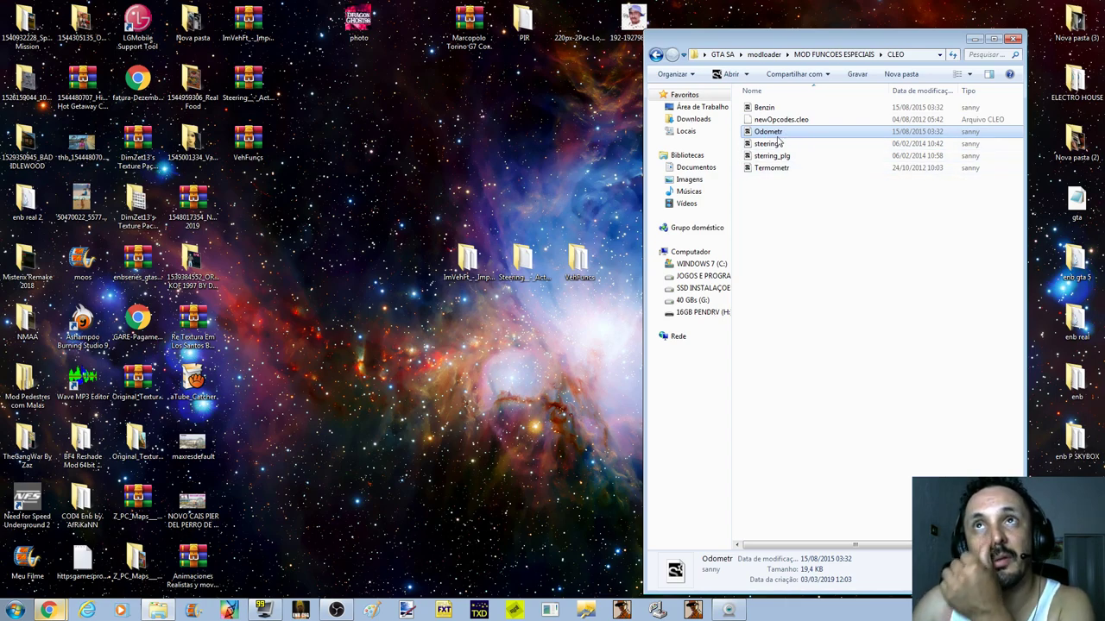
click(783, 145)
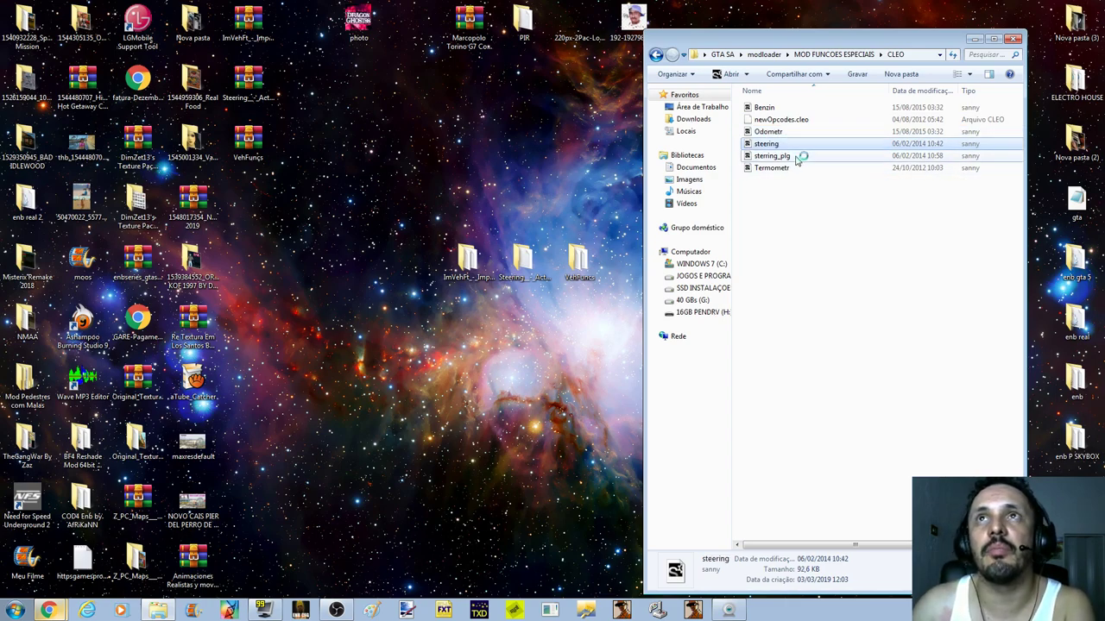
click(797, 156)
click(802, 168)
click(655, 54)
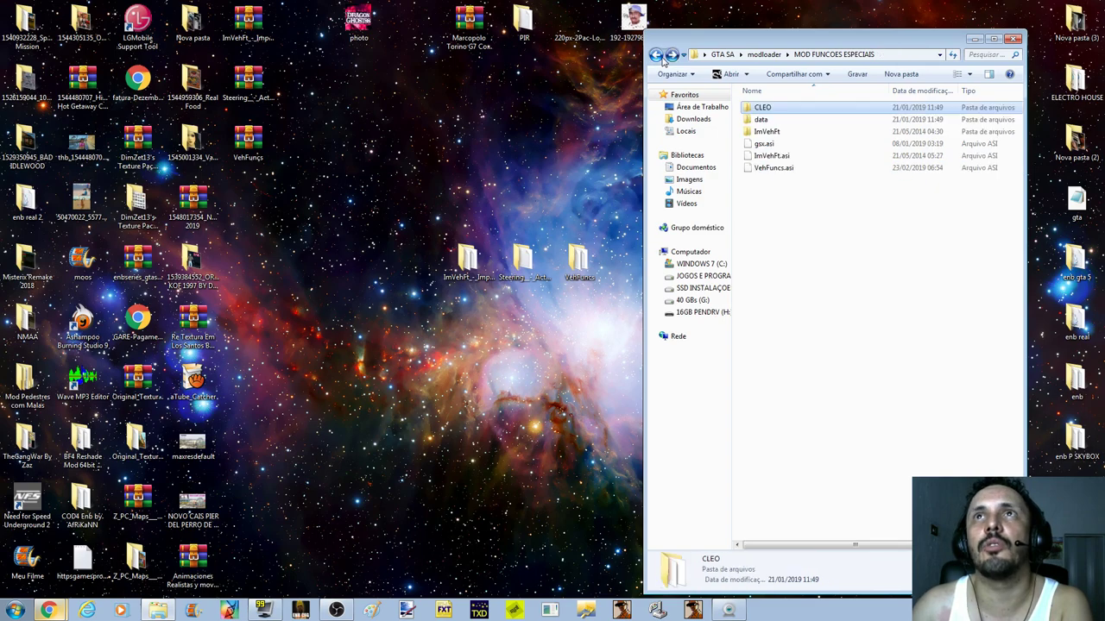
- Review the data and ImVehFt folders and the three ASI files inside MOD FUNCOES ESPECIAIS
double_click(799, 121)
key(BackSpace)
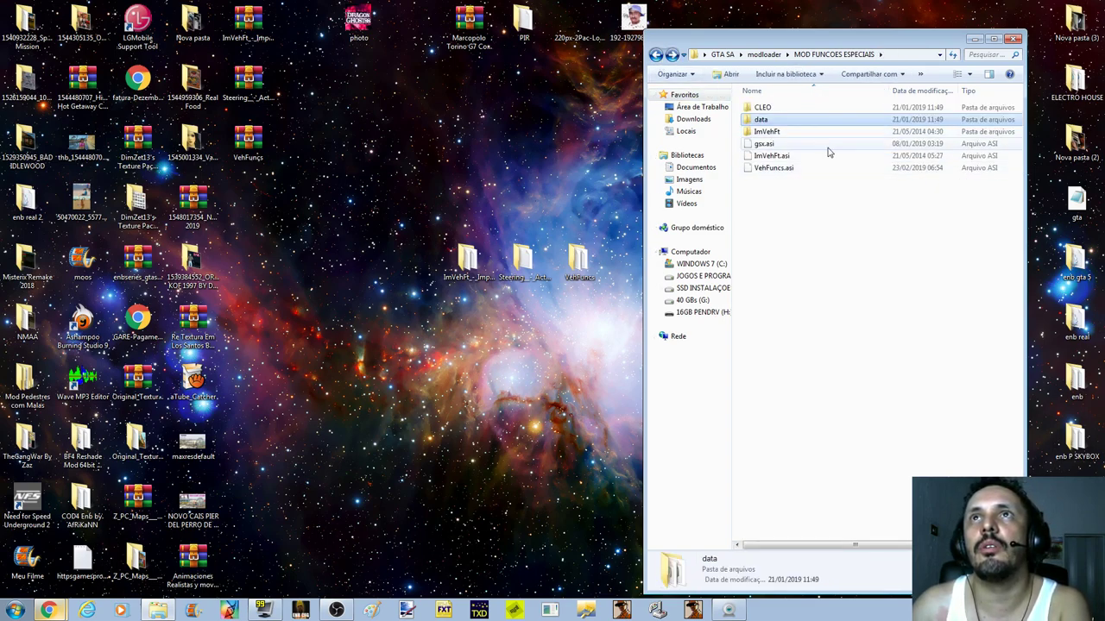
double_click(826, 133)
click(657, 55)
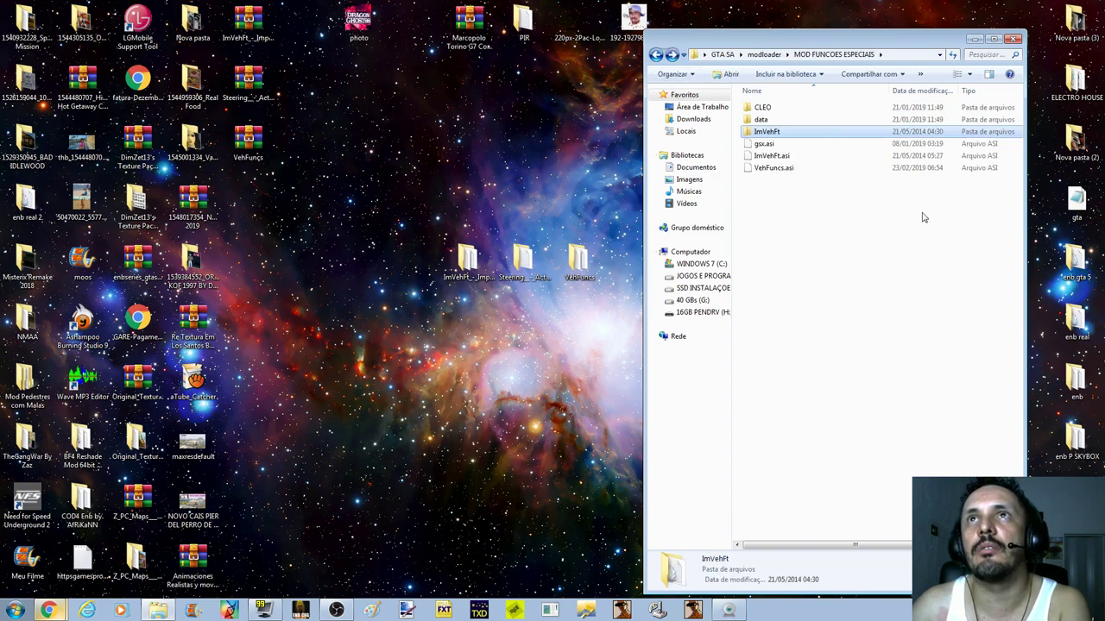
click(824, 145)
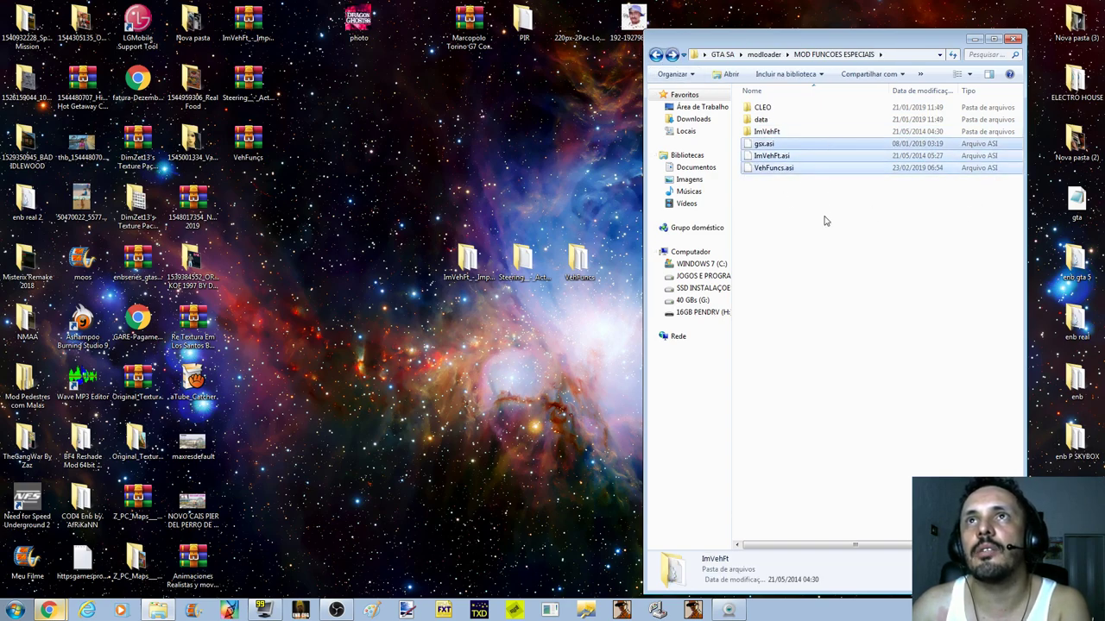
click(803, 237)
click(656, 55)
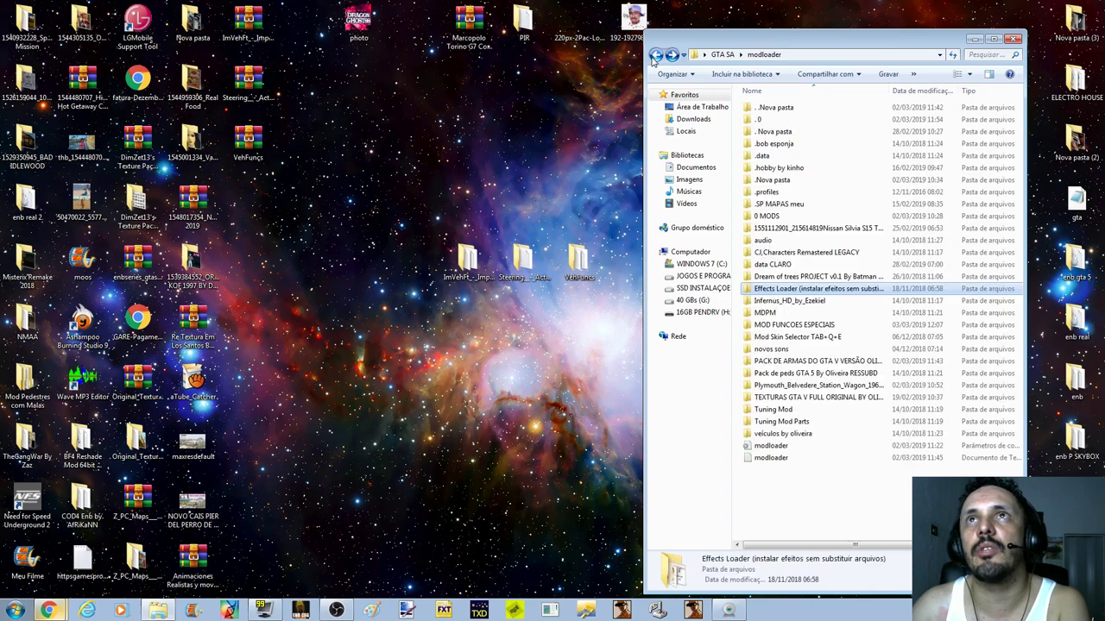
click(671, 55)
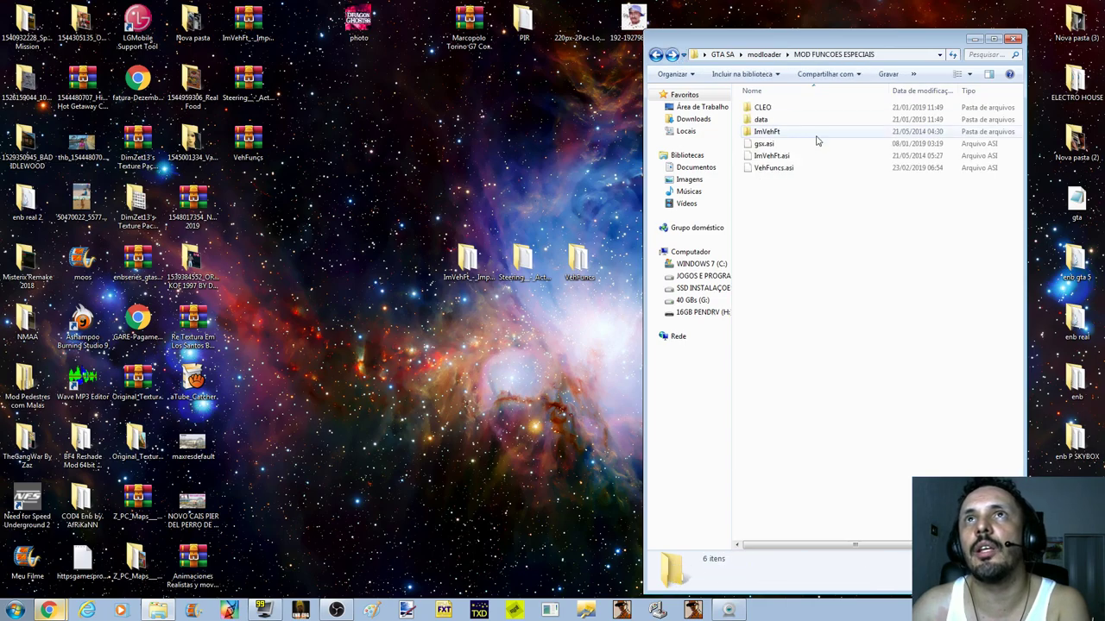
- Go back to the GTA SA root folder and select the gta_sa application
click(657, 55)
click(656, 55)
click(764, 389)
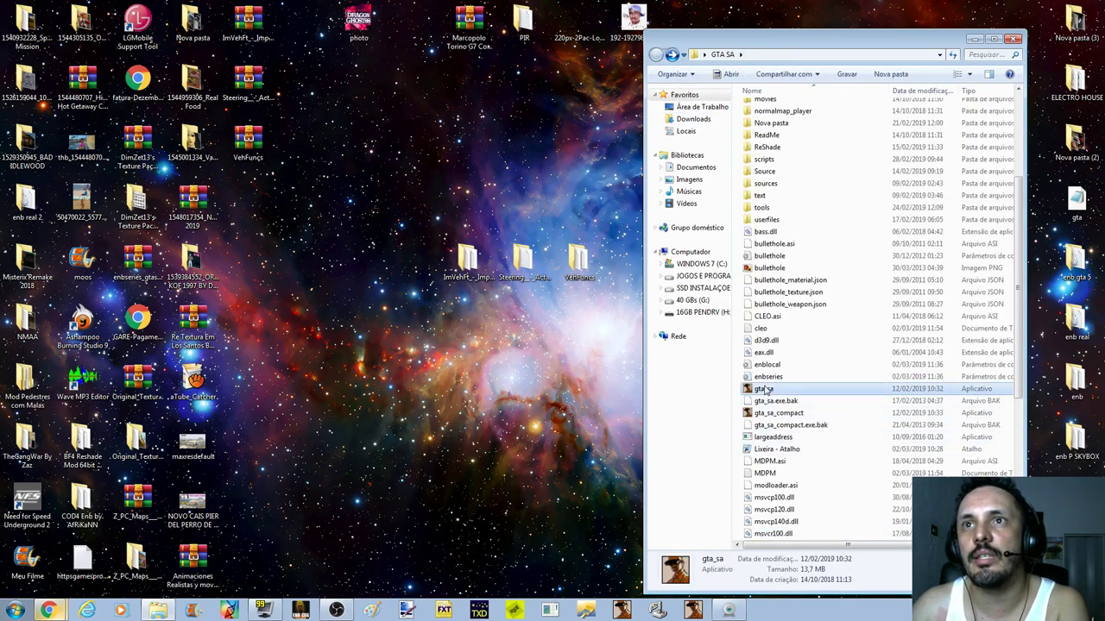